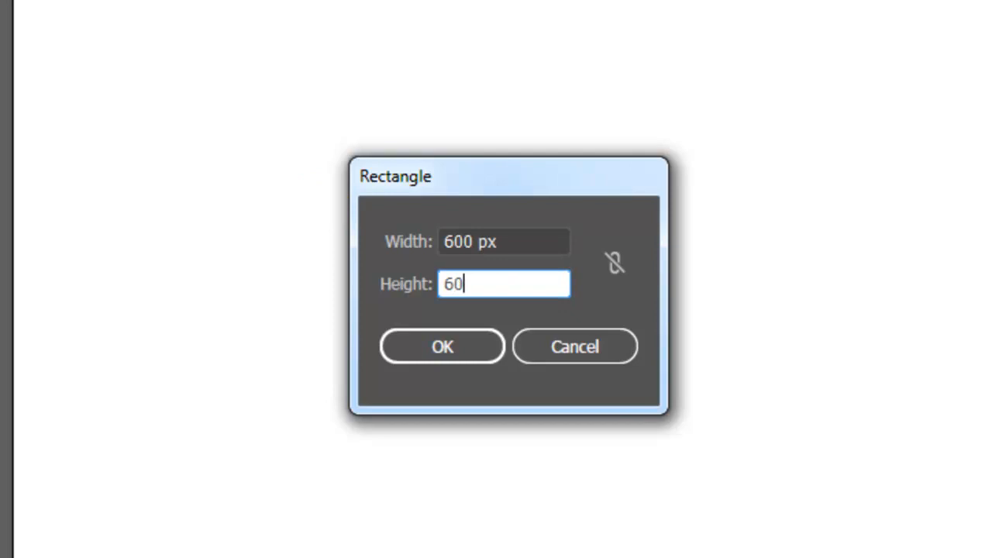
Create a 600 px wide and 600 px high square with no fill and a blue 10 pt stroke
{"action": "left_click", "coordinate": [450, 346]}
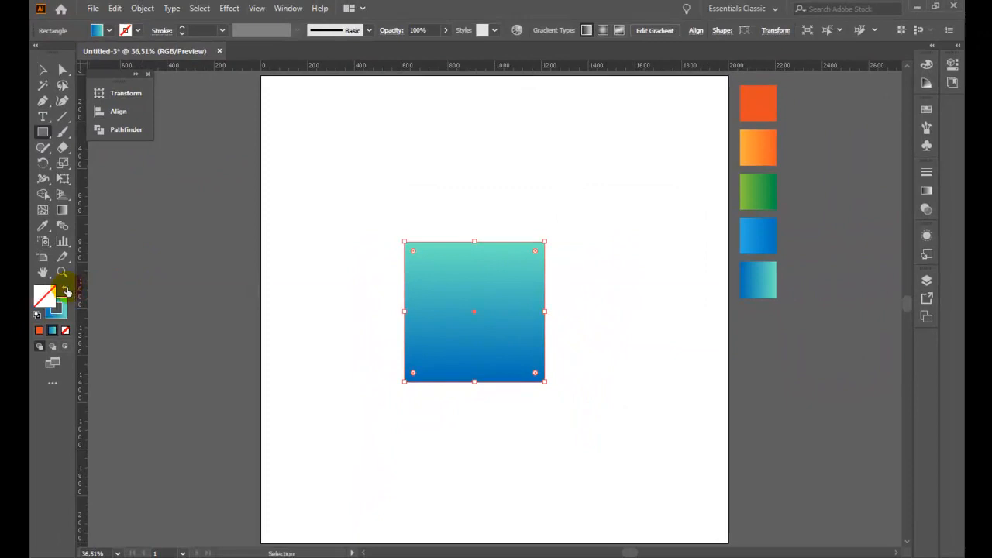
{"action": "left_click", "coordinate": [66, 290]}
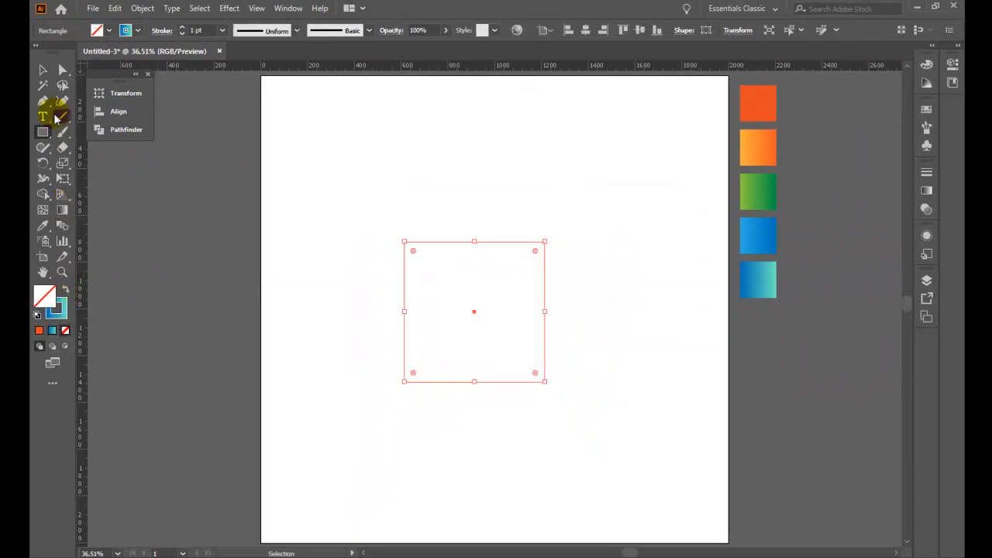
{"action": "left_click", "coordinate": [138, 31]}
{"action": "left_click", "coordinate": [111, 52]}
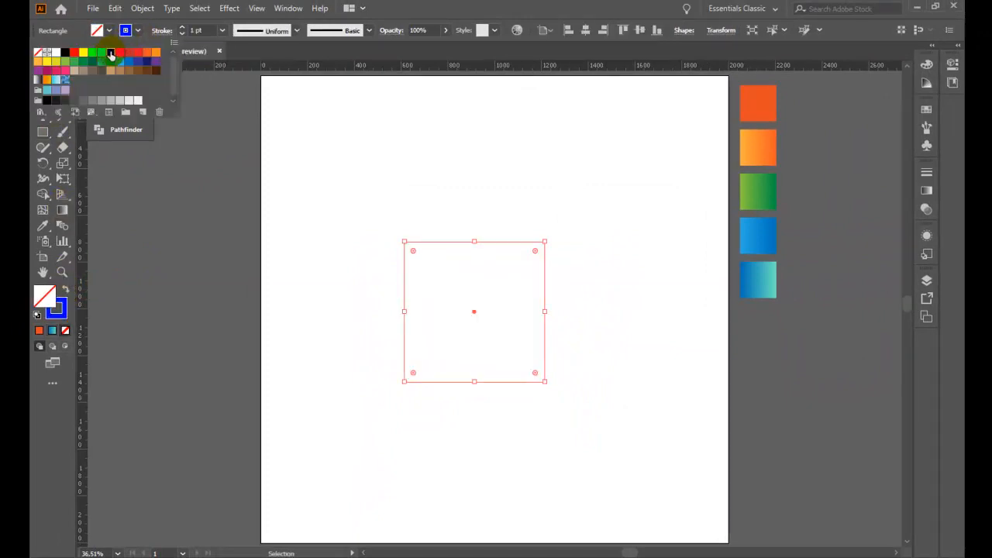
{"action": "left_click", "coordinate": [223, 31]}
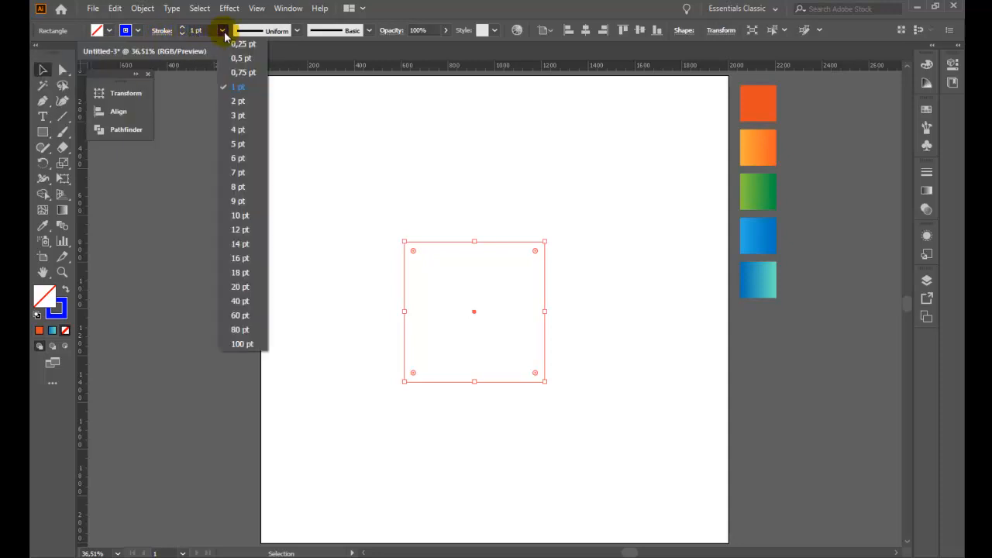
{"action": "left_click", "coordinate": [251, 217]}
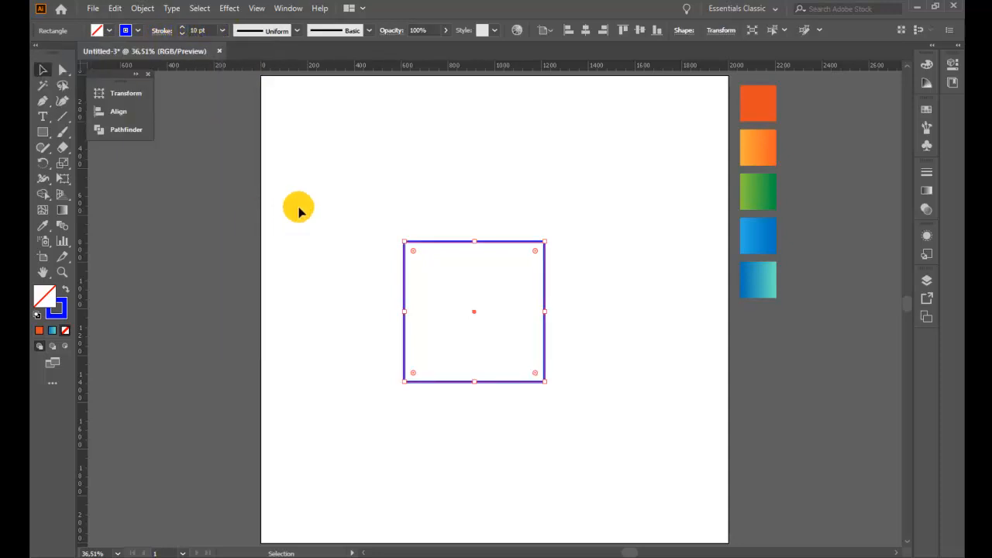
{"action": "left_click", "coordinate": [324, 202]}
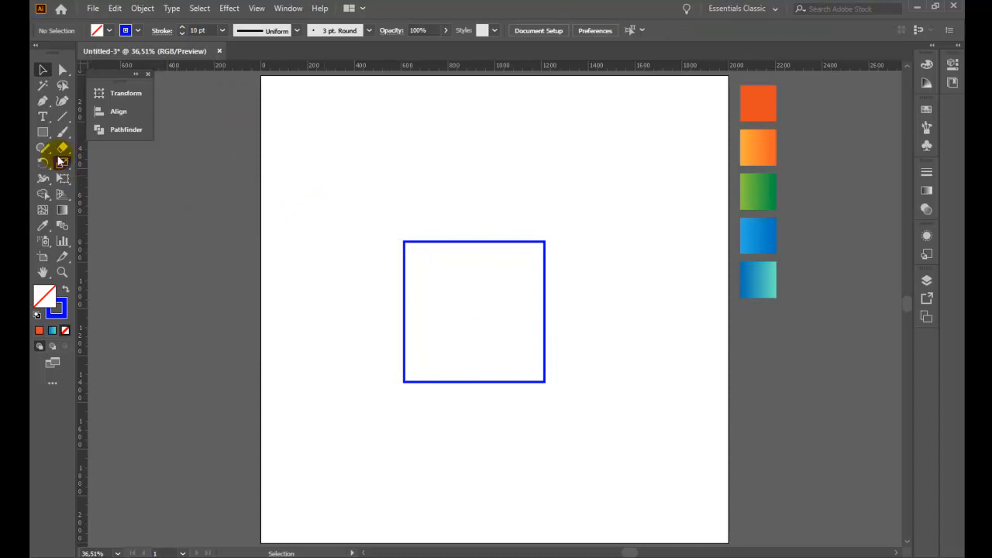
Create a rectangle 600 px wide and 200 px high overlapping the square's side
{"action": "left_click", "coordinate": [45, 130]}
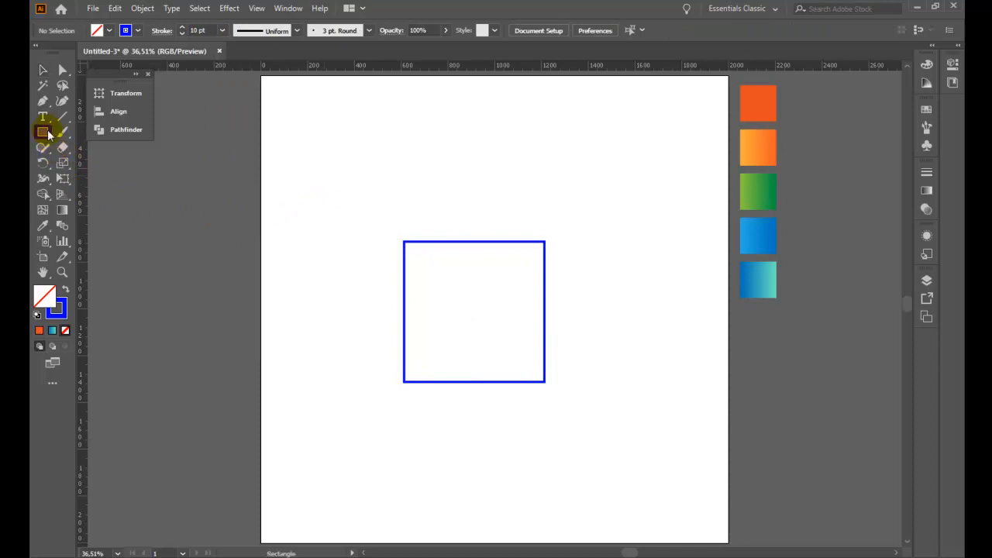
{"action": "left_click", "coordinate": [301, 265]}
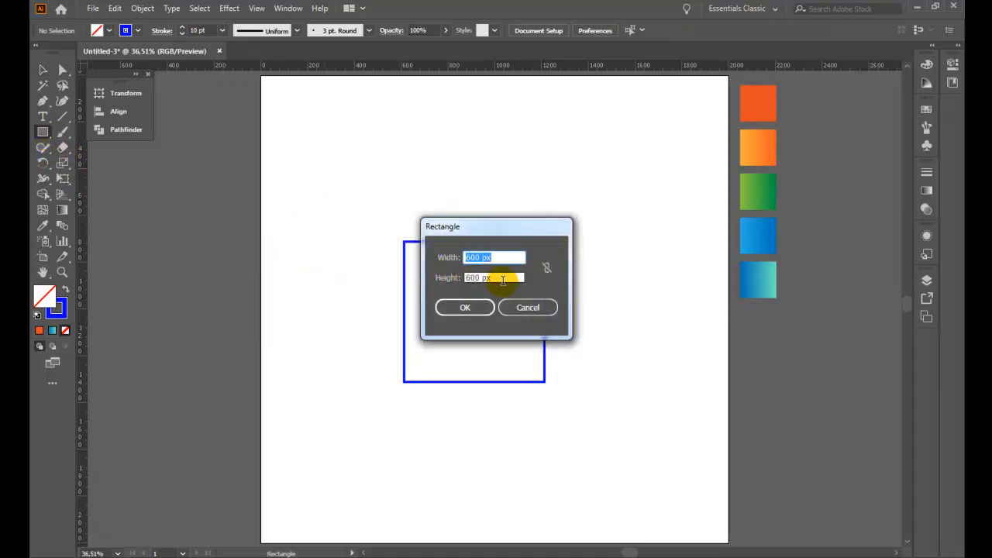
{"action": "left_click", "coordinate": [502, 280]}
{"action": "type", "text": "200"}
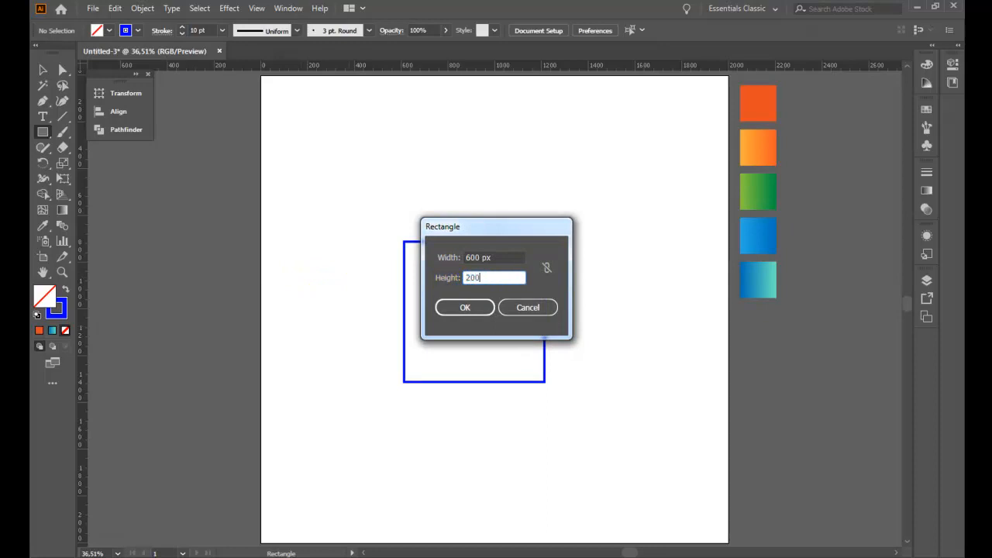
{"action": "key", "text": "Return"}
{"action": "key", "text": "v"}
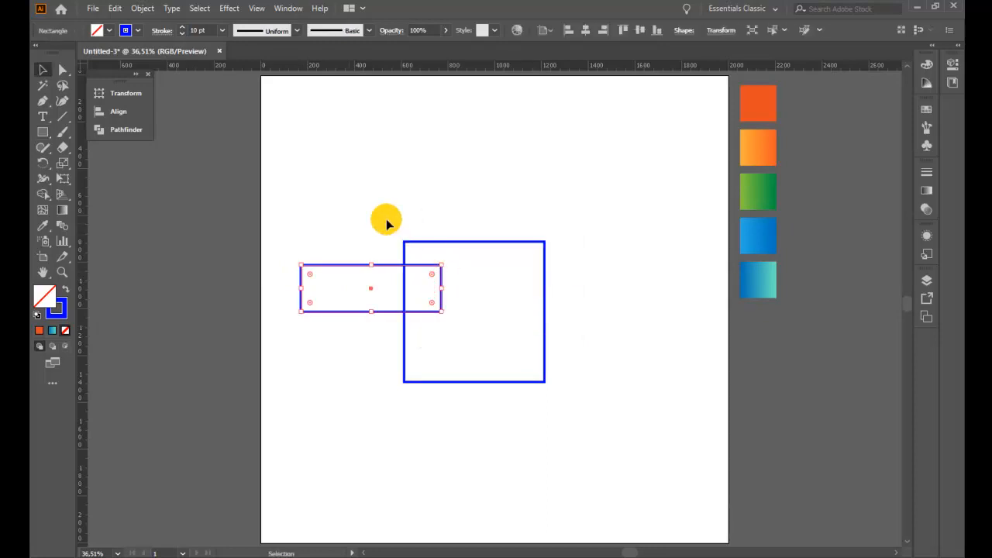
Select both shapes, set alignment to the selection, and align their top edges
{"action": "left_click_drag", "start_coordinate": [371, 213], "coordinate": [462, 309]}
{"action": "left_click", "coordinate": [547, 31]}
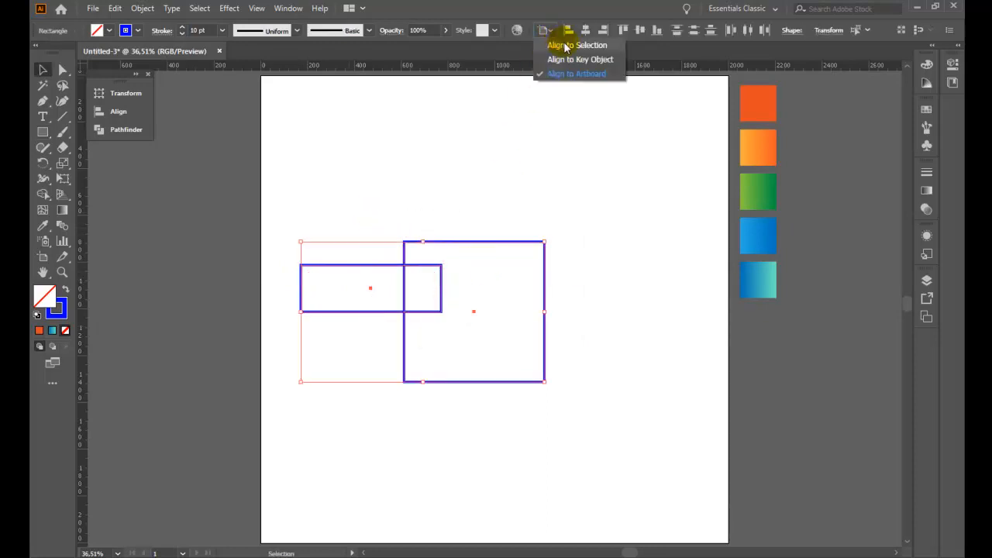
{"action": "left_click", "coordinate": [566, 46]}
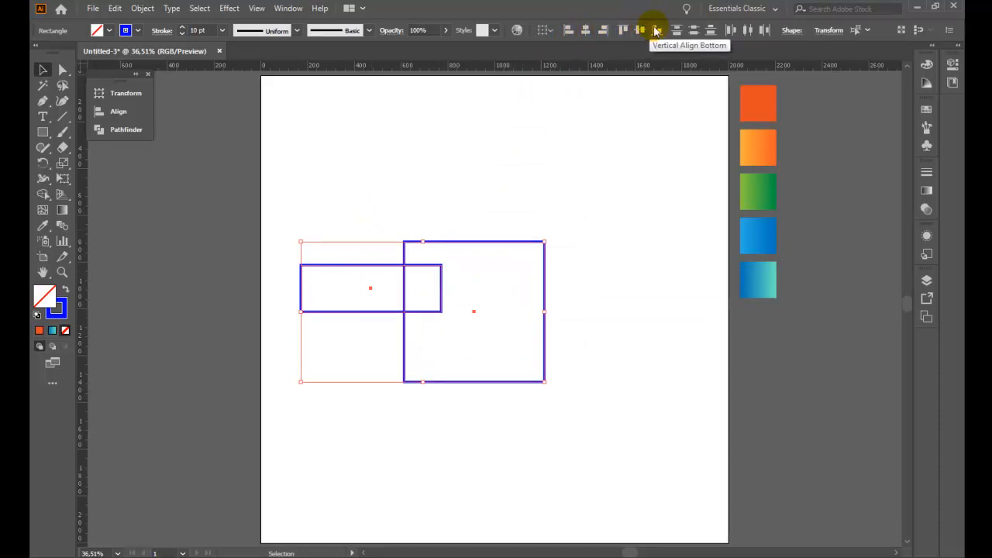
{"action": "left_click", "coordinate": [622, 31]}
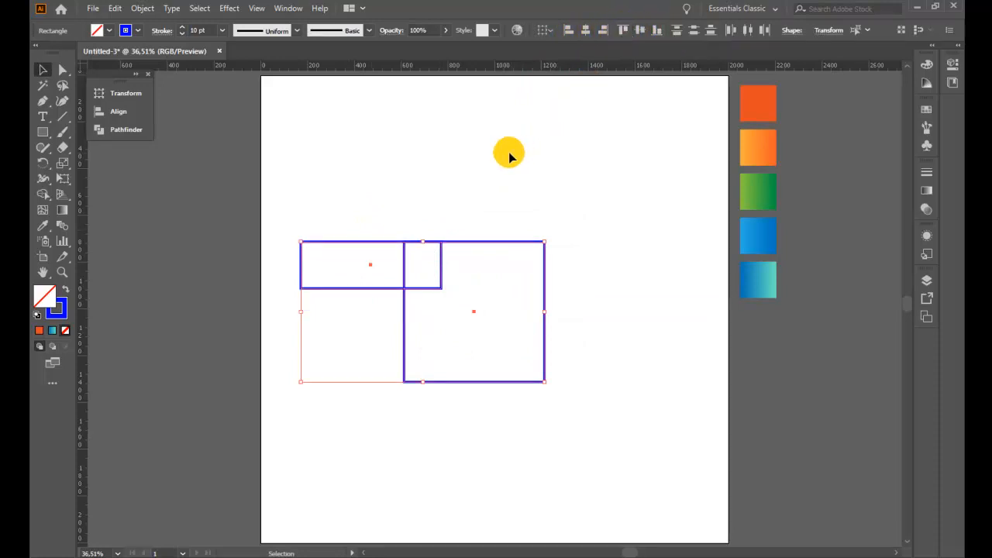
{"action": "left_click", "coordinate": [510, 157]}
Copy the rectangle directly below itself and place horizontal guides along the two rectangles' upper, shared and lower edges
{"action": "left_click_drag", "start_coordinate": [356, 242], "coordinate": [357, 293]}
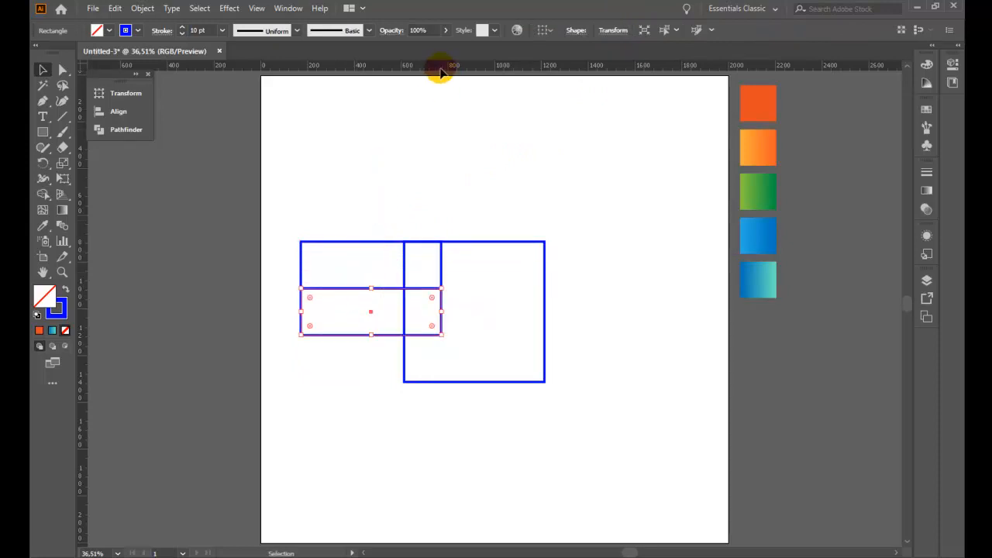
{"action": "left_click_drag", "start_coordinate": [439, 68], "coordinate": [367, 288]}
{"action": "left_click_drag", "start_coordinate": [416, 69], "coordinate": [367, 335]}
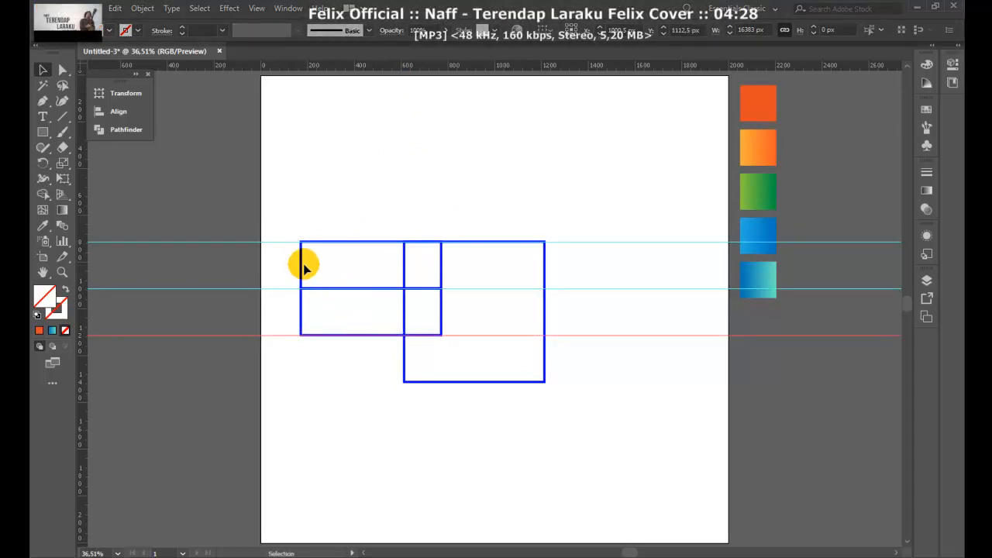
Delete both helper rectangles and the guide along the square's top edge
{"action": "left_click_drag", "start_coordinate": [303, 266], "coordinate": [306, 310]}
{"action": "key", "text": "Delete"}
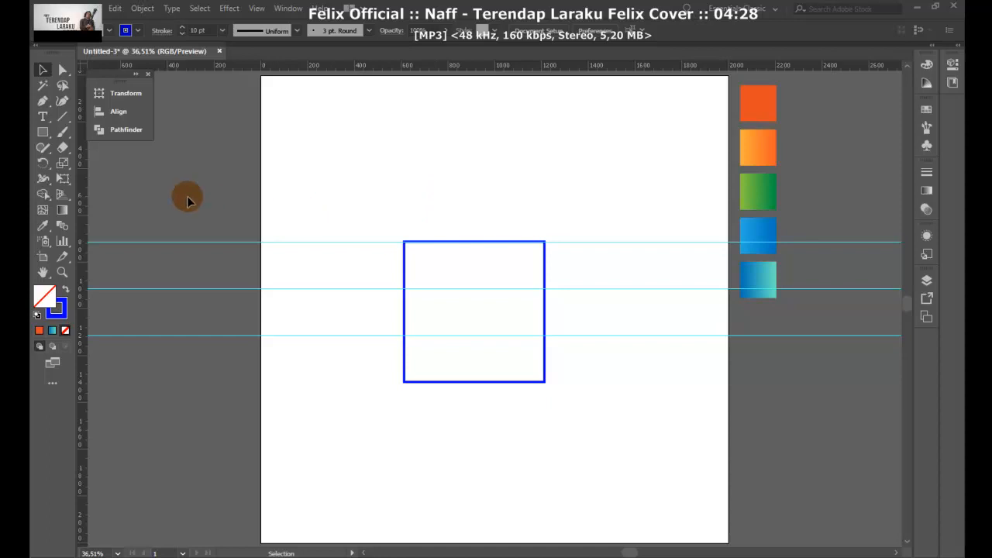
{"action": "left_click_drag", "start_coordinate": [266, 206], "coordinate": [293, 258]}
{"action": "key", "text": "Delete"}
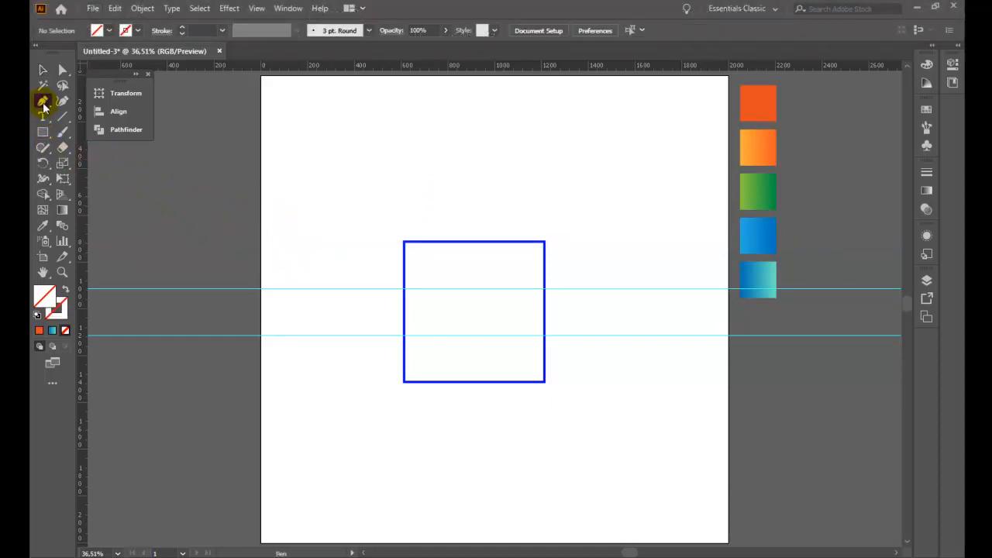
Draw a Pen line about 400 px long inward from the square's right edge along the upper guide
{"action": "left_click", "coordinate": [545, 289]}
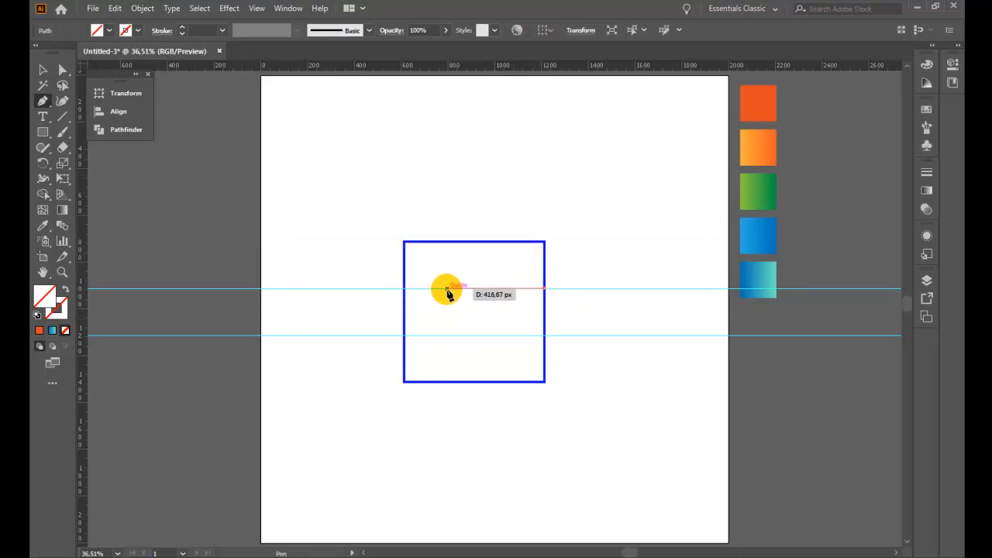
{"action": "left_click", "coordinate": [452, 289]}
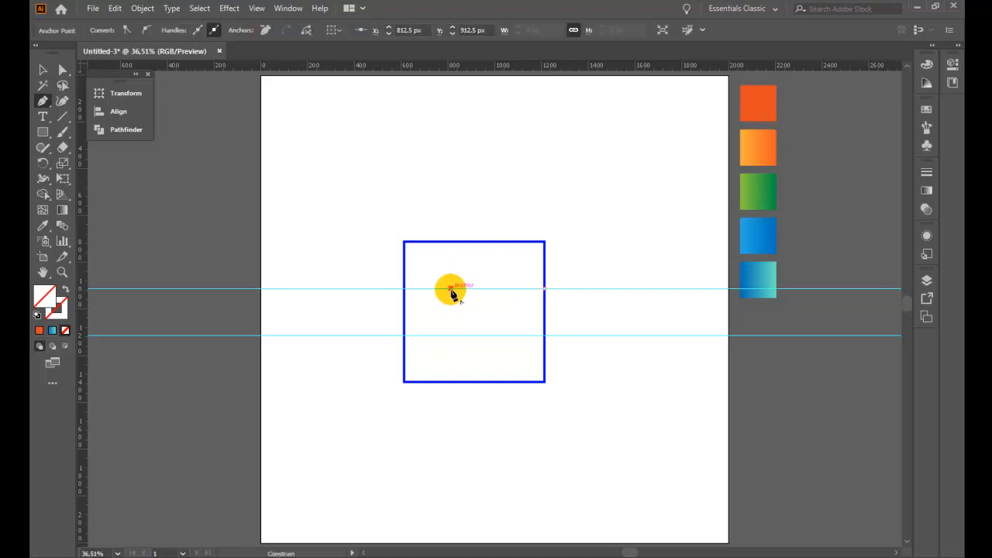
{"action": "key", "text": "v"}
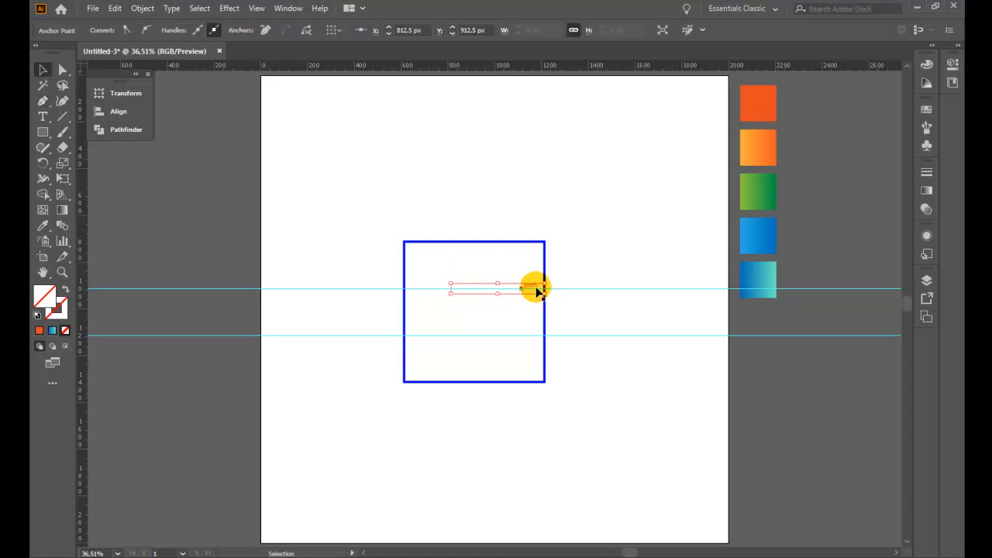
Delete the upper horizontal guide running through the new line
{"action": "left_click", "coordinate": [598, 266]}
{"action": "left_click", "coordinate": [606, 288]}
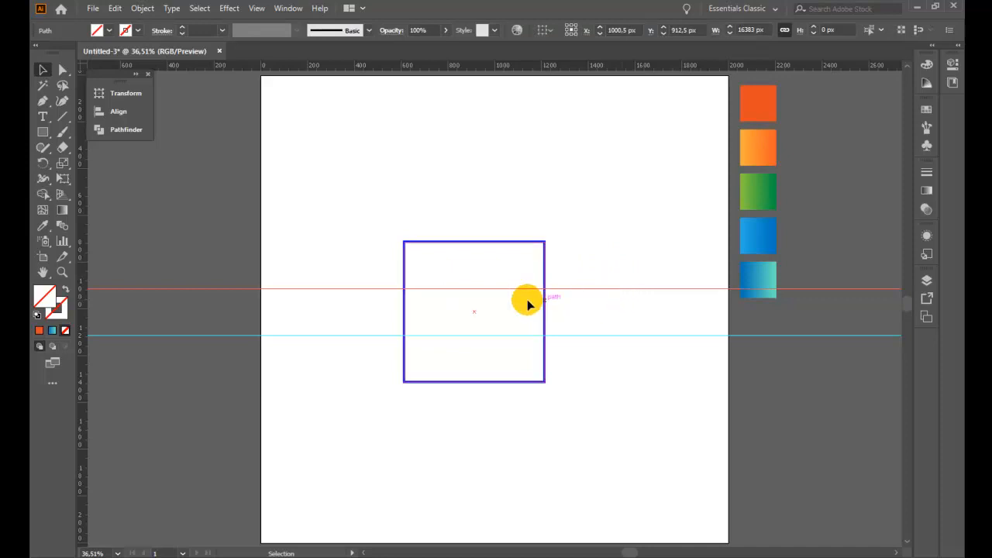
{"action": "key", "text": "Delete"}
Give the new inner line a blue 10 pt stroke
{"action": "left_click", "coordinate": [485, 290]}
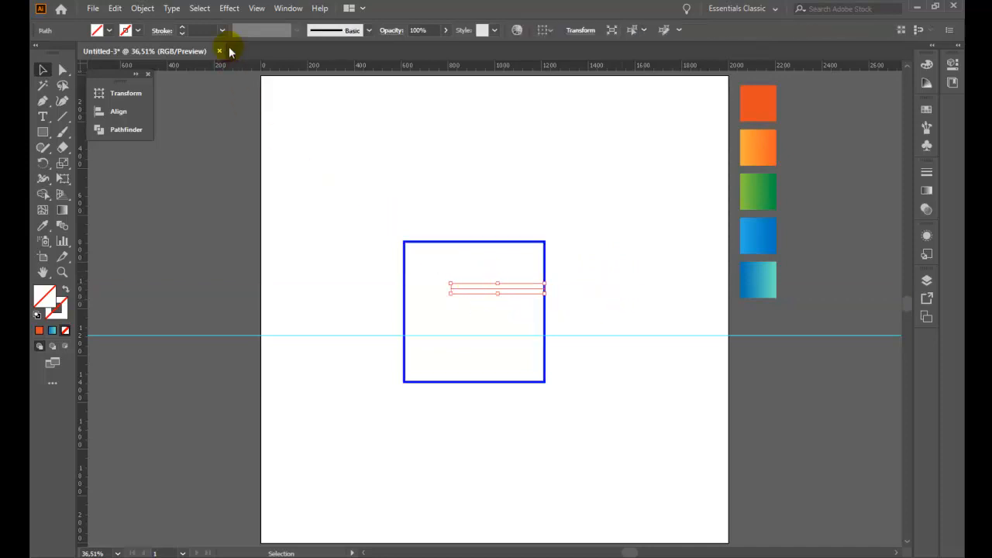
{"action": "left_click", "coordinate": [222, 30]}
{"action": "left_click", "coordinate": [250, 217]}
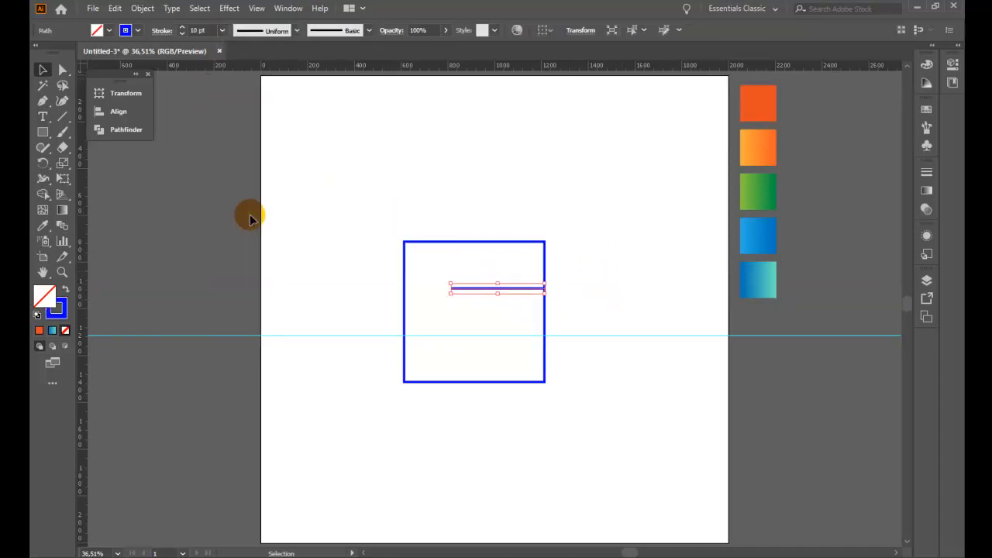
Try stroke weights of 20 pt and 40 pt on the inner line
{"action": "left_click", "coordinate": [221, 31]}
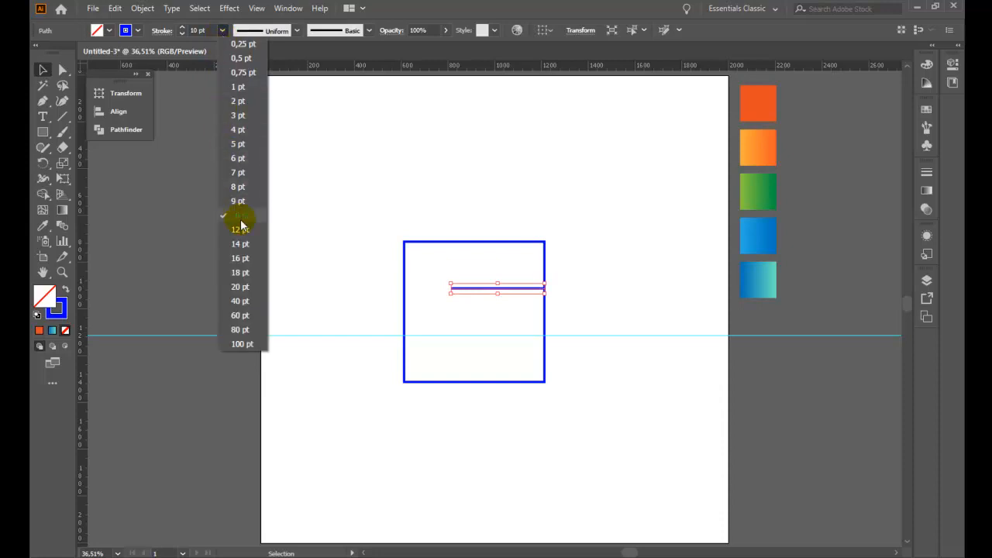
{"action": "left_click", "coordinate": [240, 287]}
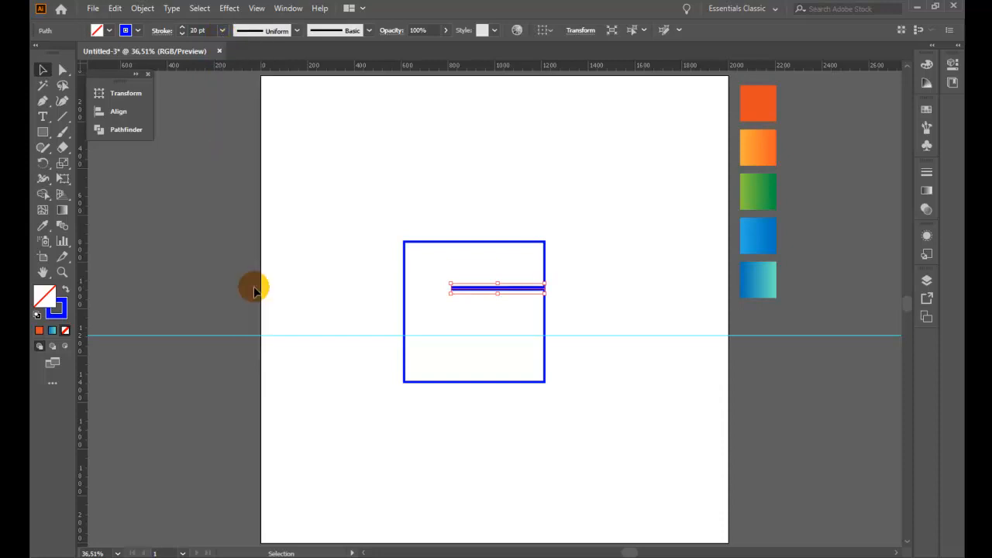
{"action": "left_click", "coordinate": [223, 31]}
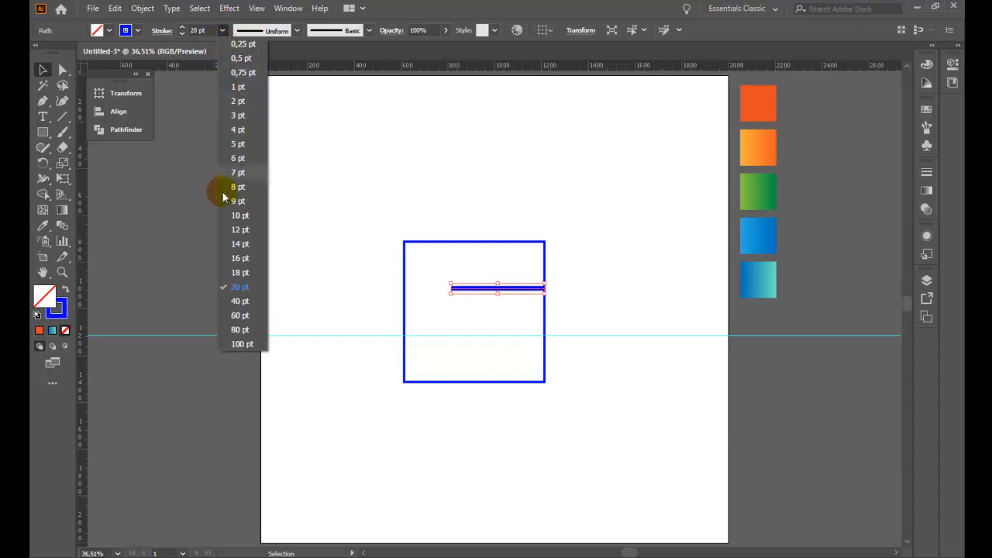
{"action": "left_click", "coordinate": [241, 300]}
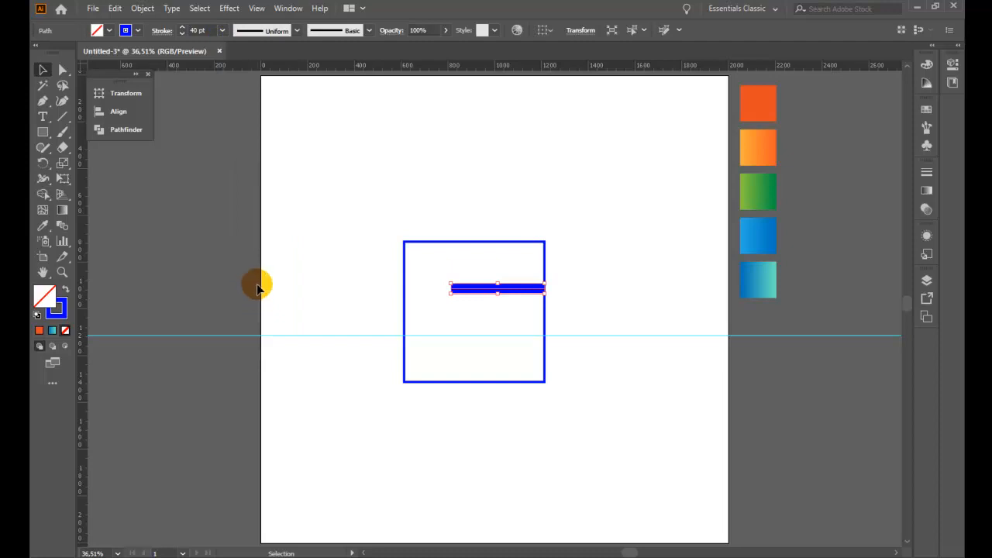
{"action": "left_click", "coordinate": [223, 31]}
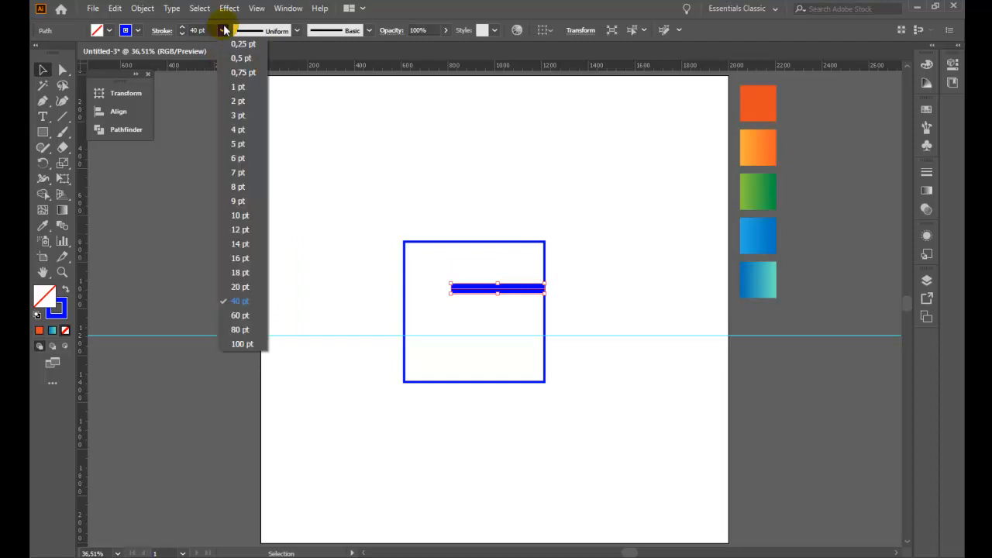
{"action": "left_click", "coordinate": [248, 287]}
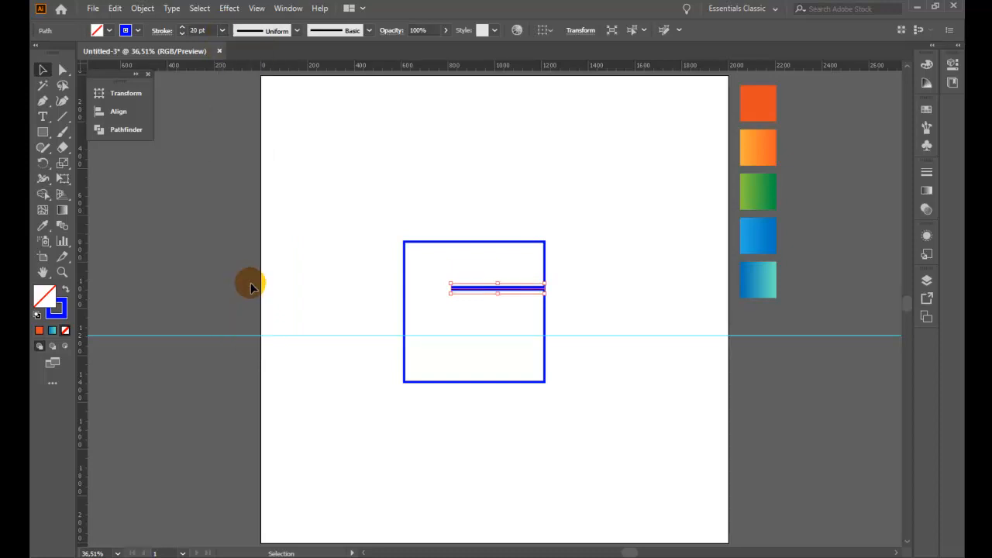
Set the inner line's stroke weight to 30 pt and copy it onto the lower guide, starting at the square's left edge
{"action": "left_click", "coordinate": [205, 30]}
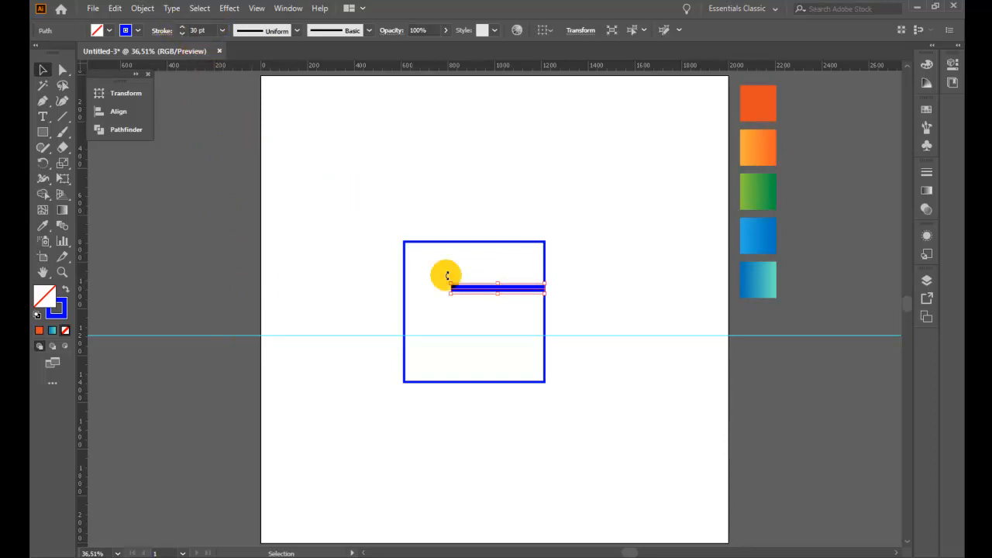
{"action": "left_click_drag", "start_coordinate": [513, 293], "coordinate": [461, 334]}
Delete the remaining horizontal guide
{"action": "left_click_drag", "start_coordinate": [628, 310], "coordinate": [652, 382]}
{"action": "key", "text": "Delete"}
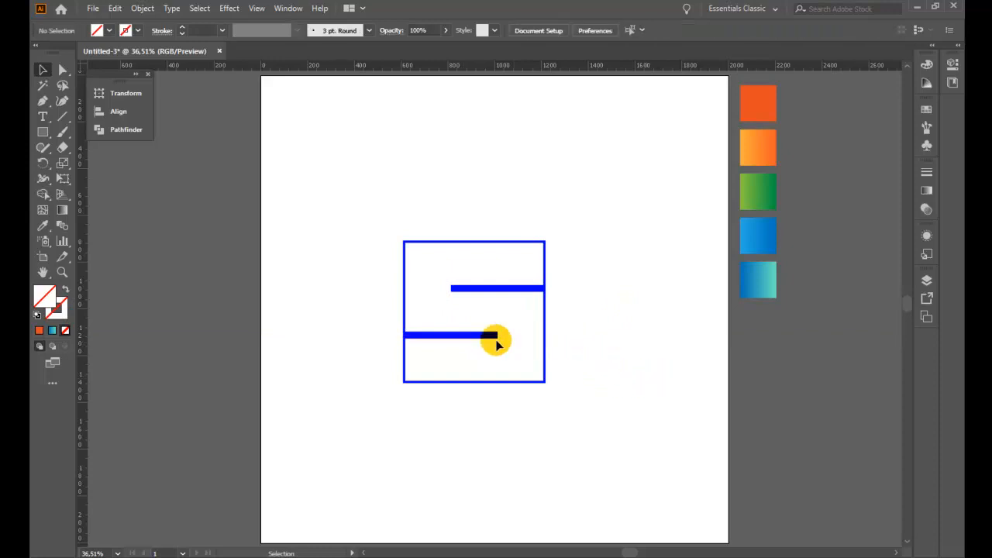
Select the two thick inner lines without the square and give their strokes round caps
{"action": "left_click_drag", "start_coordinate": [590, 278], "coordinate": [425, 361]}
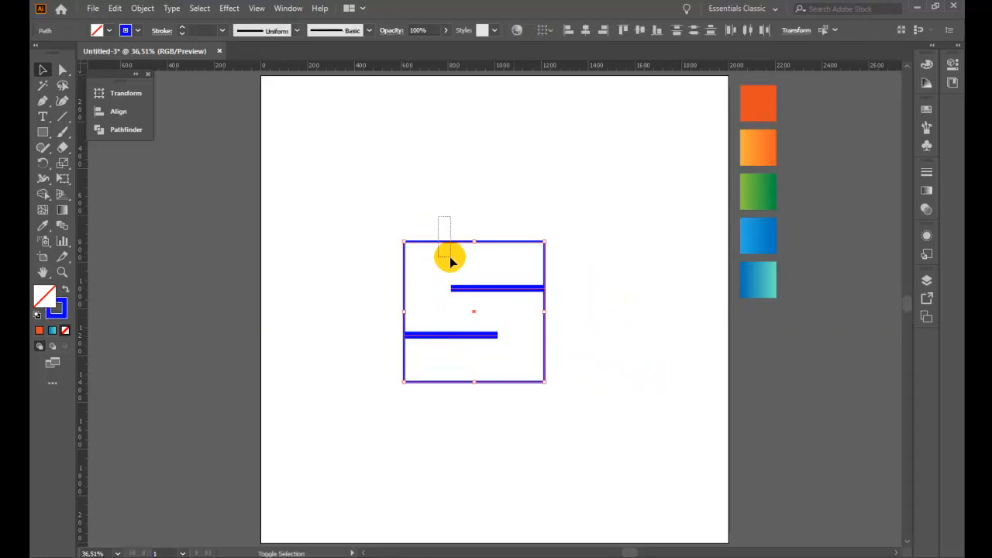
{"action": "left_click_drag", "start_coordinate": [450, 262], "coordinate": [452, 260]}
{"action": "left_click", "coordinate": [162, 30]}
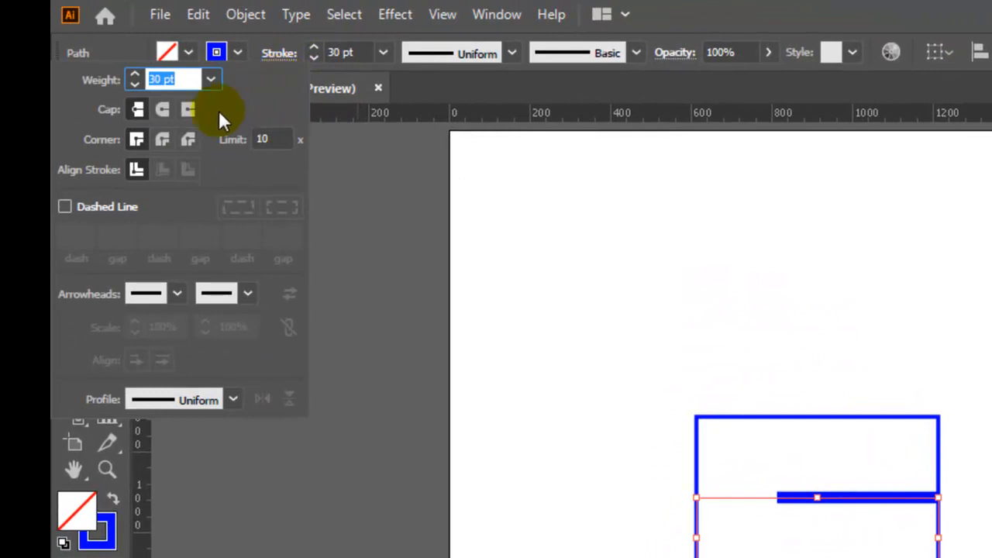
{"action": "left_click", "coordinate": [162, 109]}
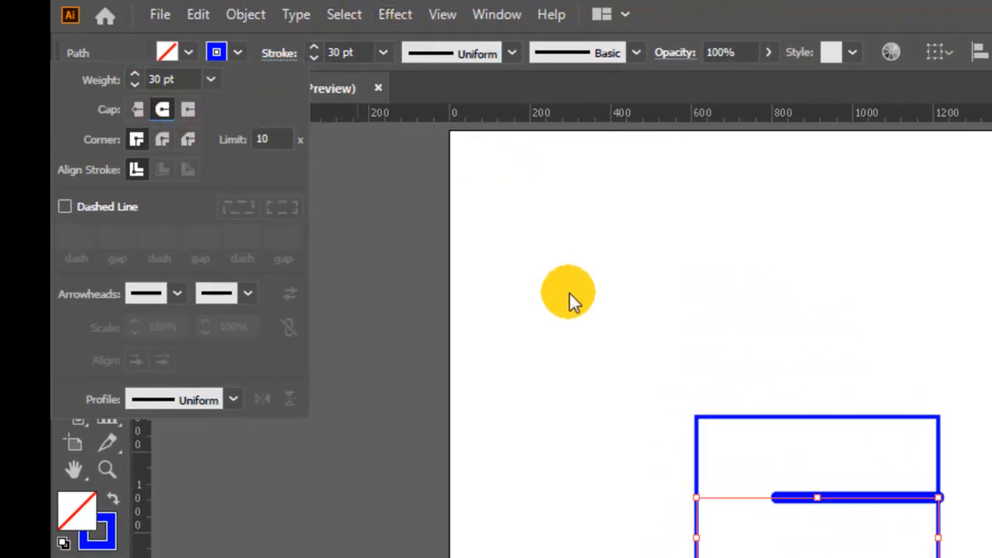
Set the two inner lines' stroke weight to 40 pt and expand their fill and stroke into shapes
{"action": "left_click", "coordinate": [383, 53]}
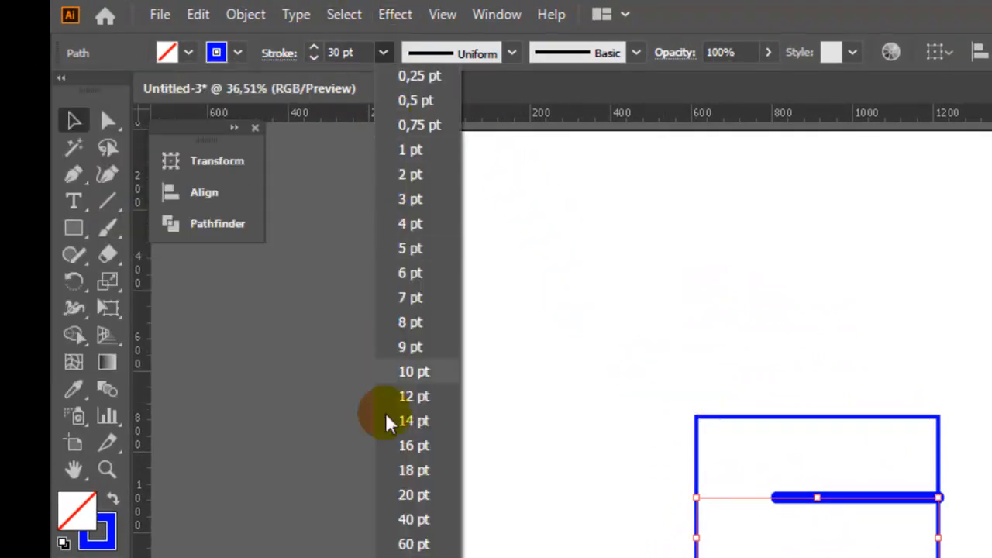
{"action": "left_click", "coordinate": [414, 521]}
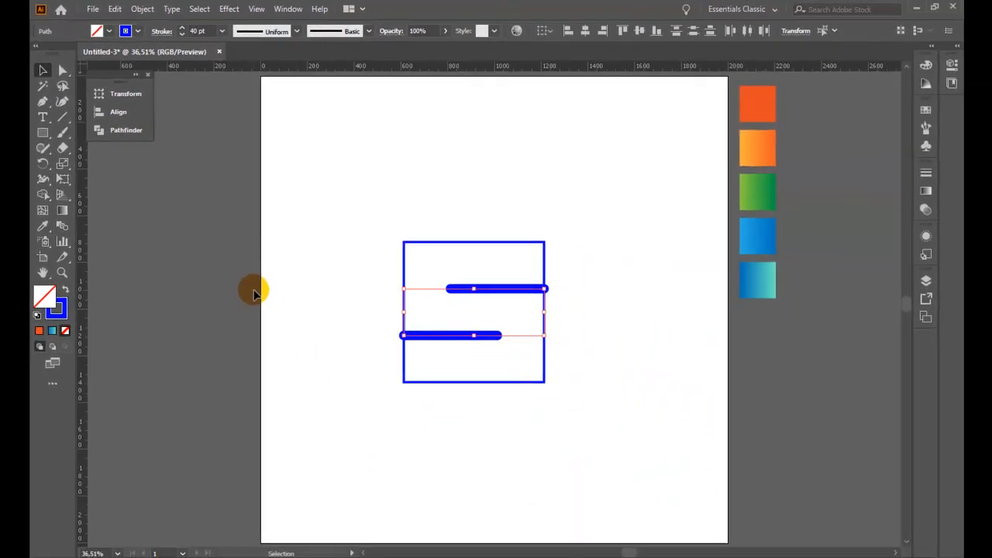
{"action": "left_click", "coordinate": [144, 9]}
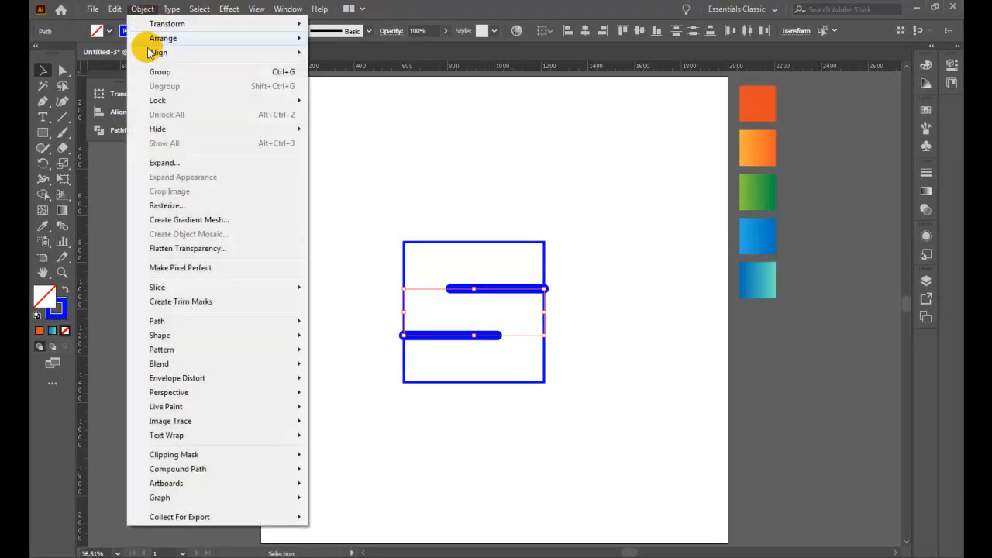
{"action": "left_click", "coordinate": [173, 165]}
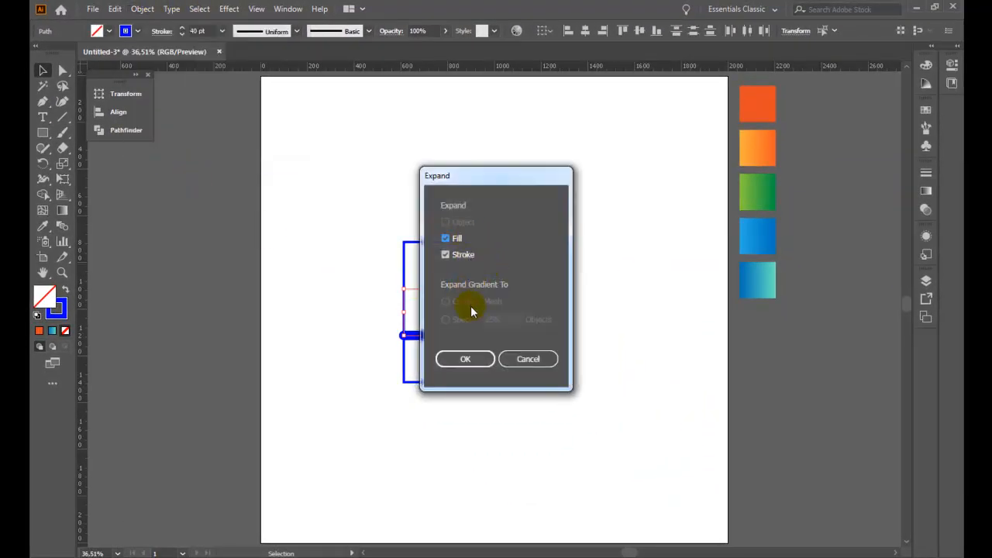
{"action": "left_click", "coordinate": [467, 360]}
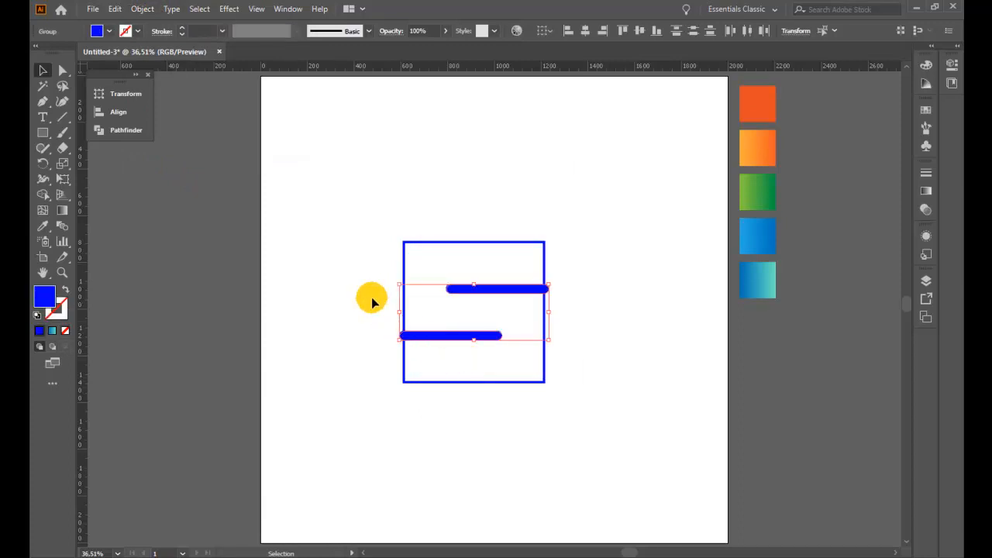
Subtract the two expanded bars one after the other from the square with Minus Front, leaving an S outline
{"action": "left_click", "coordinate": [361, 280]}
{"action": "left_click_drag", "start_coordinate": [585, 270], "coordinate": [482, 298]}
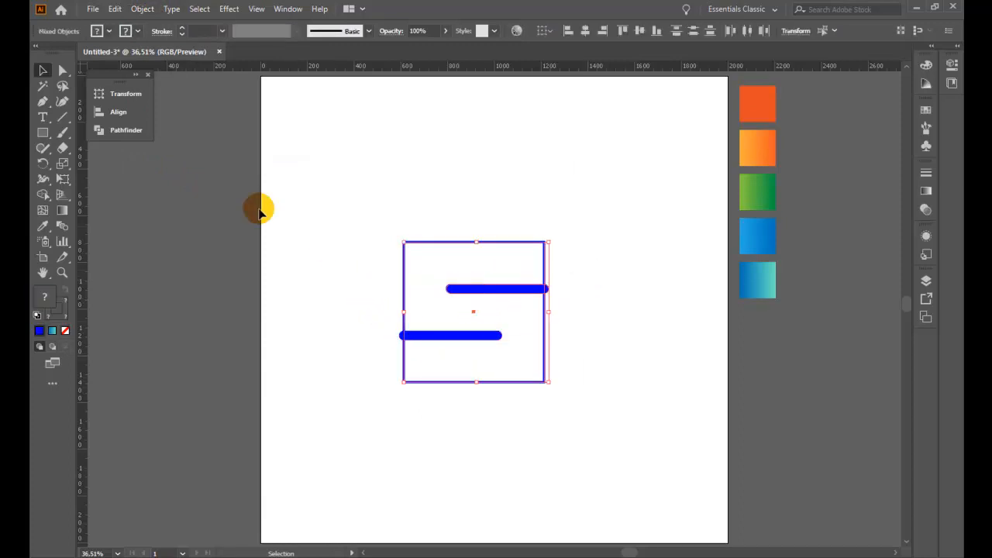
{"action": "left_click", "coordinate": [144, 131]}
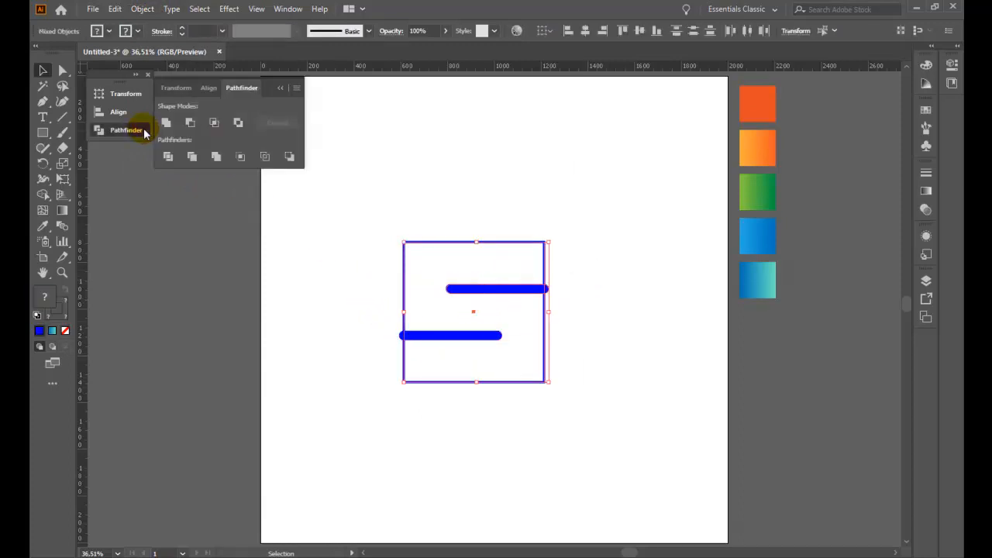
{"action": "left_click", "coordinate": [190, 124]}
{"action": "left_click_drag", "start_coordinate": [347, 277], "coordinate": [429, 351]}
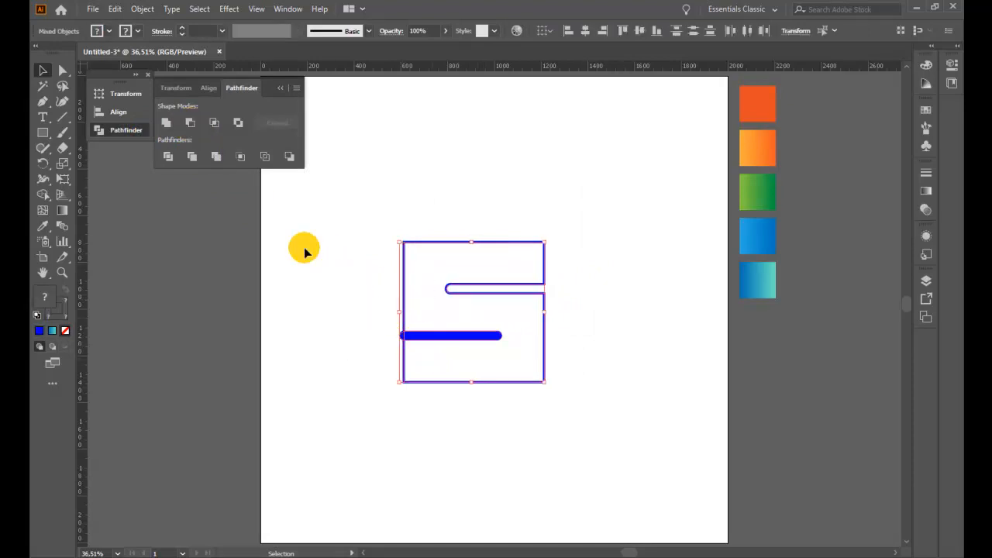
{"action": "left_click", "coordinate": [190, 122]}
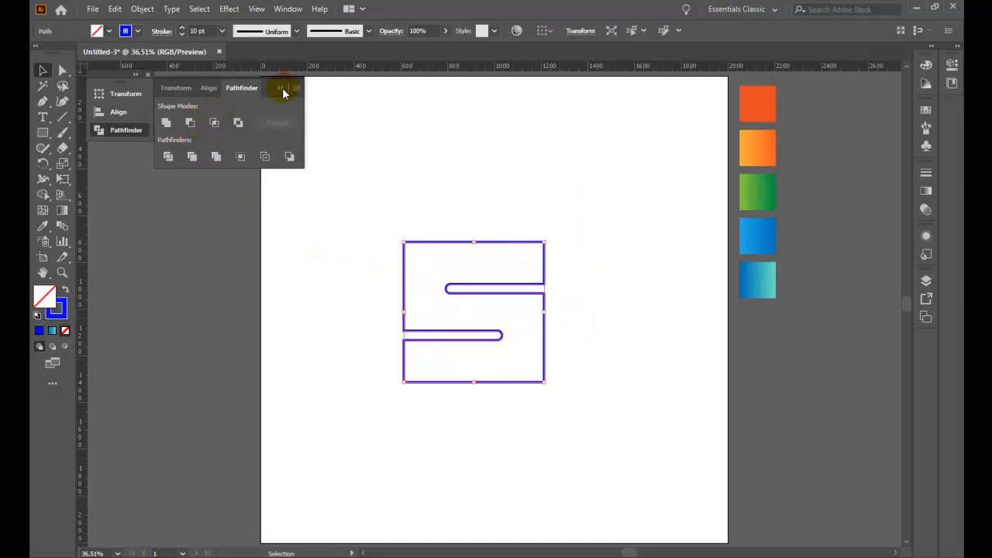
{"action": "left_click", "coordinate": [282, 88]}
Round the eight outer corners of the S outline to a radius of about 55.56 px, leaving out the inner slot ends
{"action": "left_click", "coordinate": [409, 194]}
{"action": "left_click", "coordinate": [430, 246]}
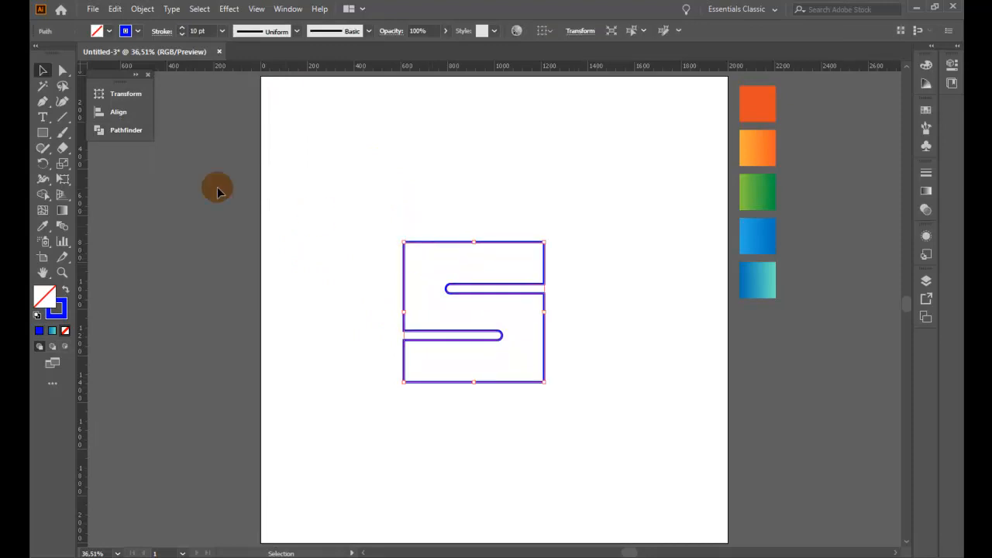
{"action": "left_click", "coordinate": [62, 69]}
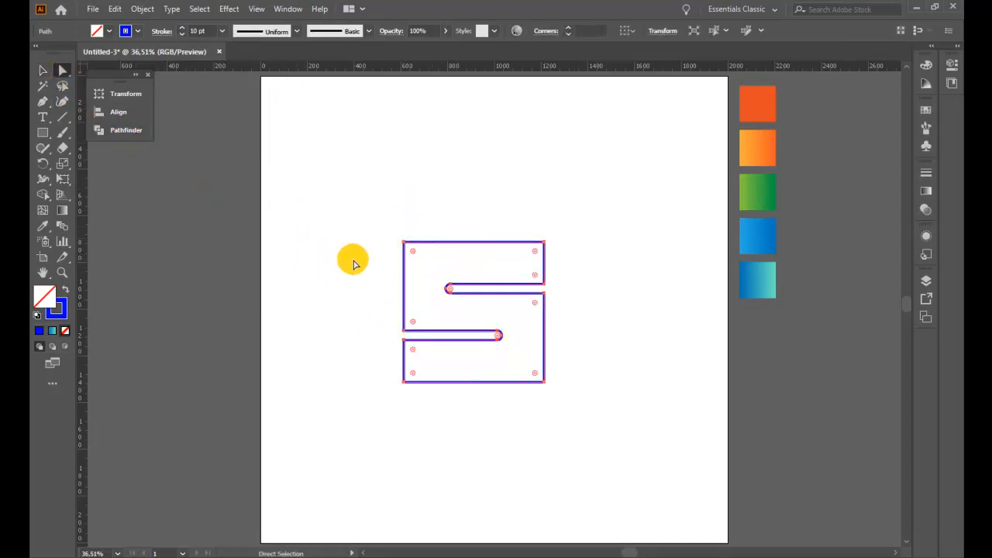
{"action": "left_click_drag", "start_coordinate": [366, 218], "coordinate": [433, 418]}
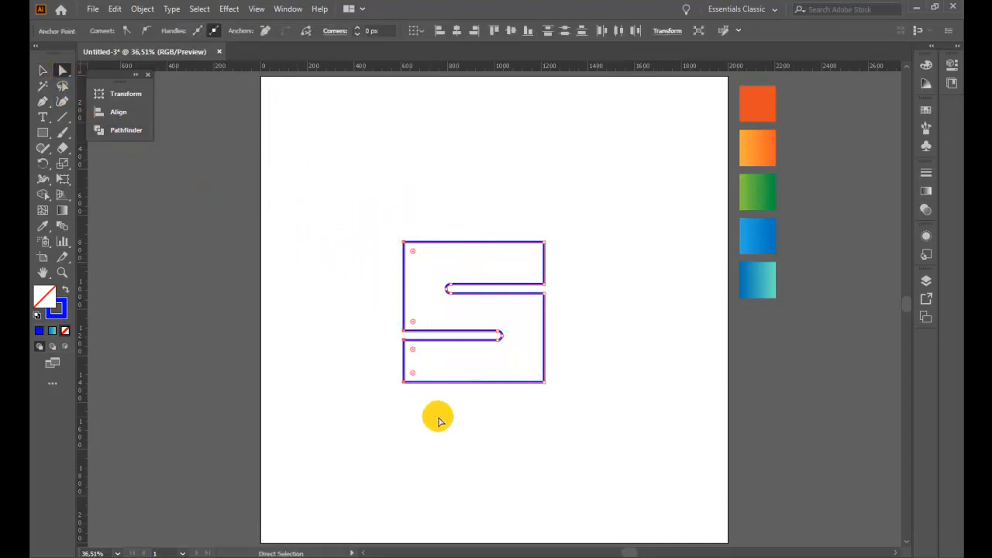
{"action": "left_click_drag", "start_coordinate": [538, 218], "coordinate": [576, 414]}
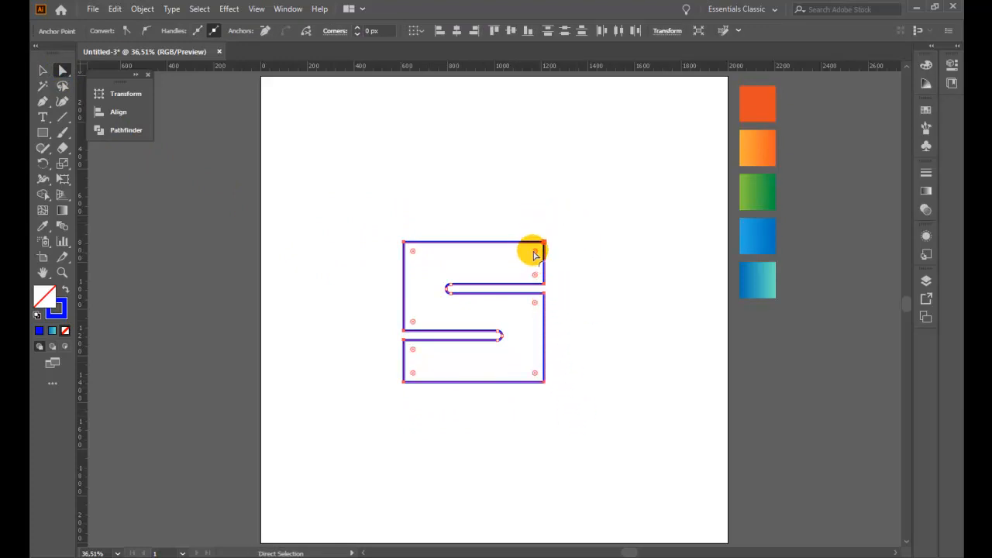
{"action": "left_click_drag", "start_coordinate": [535, 253], "coordinate": [533, 258]}
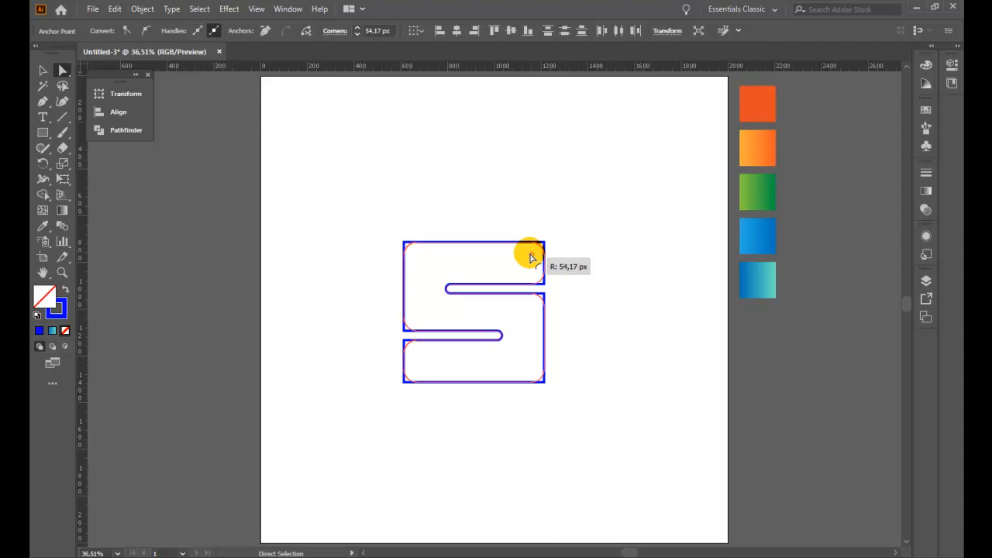
{"action": "mouse_move", "coordinate": [532, 257]}
{"action": "left_mouse_down"}
{"action": "mouse_move", "coordinate": [520, 261]}
{"action": "mouse_move", "coordinate": [530, 263]}
{"action": "mouse_move", "coordinate": [524, 251]}
{"action": "left_mouse_up"}
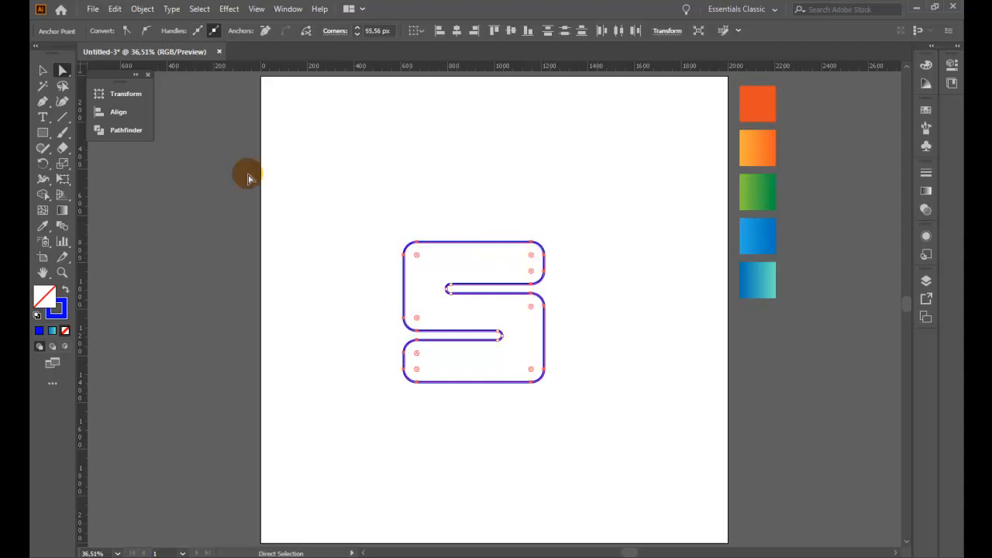
Swap the S shape's fill and stroke so it has a solid blue fill and no stroke
{"action": "left_click", "coordinate": [43, 73]}
{"action": "left_click", "coordinate": [424, 204]}
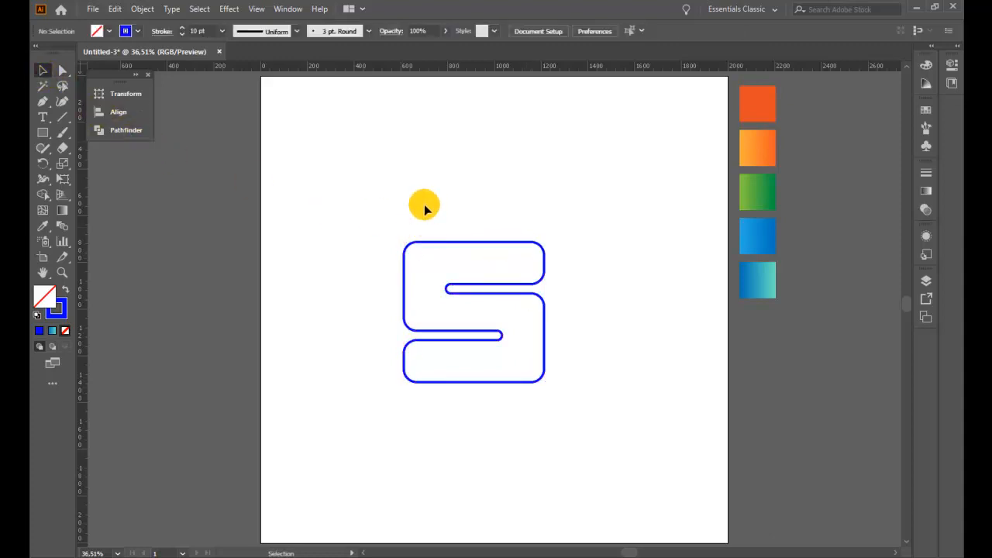
{"action": "left_click_drag", "start_coordinate": [424, 204], "coordinate": [541, 410]}
{"action": "left_click", "coordinate": [66, 291]}
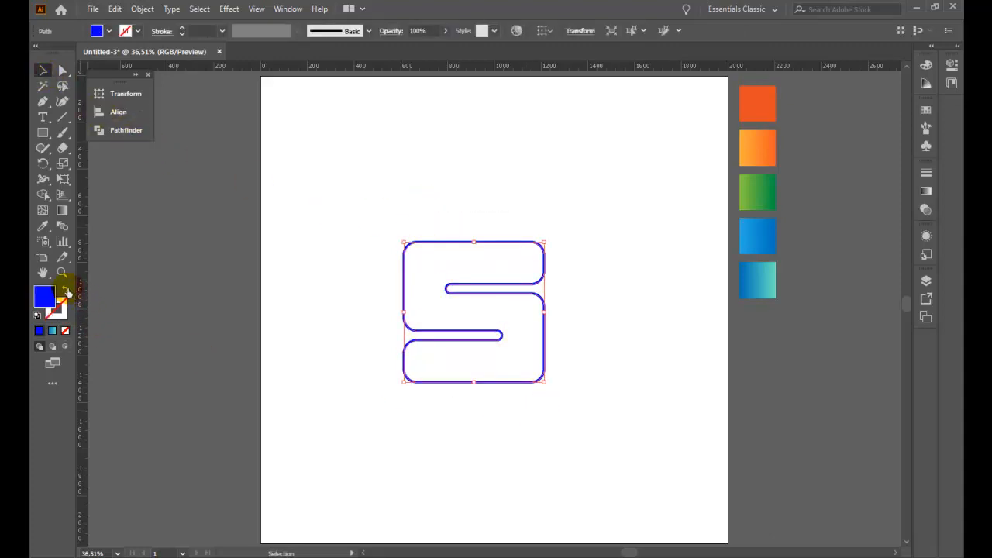
{"action": "left_click", "coordinate": [435, 211]}
Scale the S down and arrange one at the artboard's upper left and three evenly spaced in a row below
{"action": "left_click", "coordinate": [476, 267]}
{"action": "left_click_drag", "start_coordinate": [545, 383], "coordinate": [489, 324]}
{"action": "left_click_drag", "start_coordinate": [459, 275], "coordinate": [509, 314]}
{"action": "key", "text": "ctrl+d"}
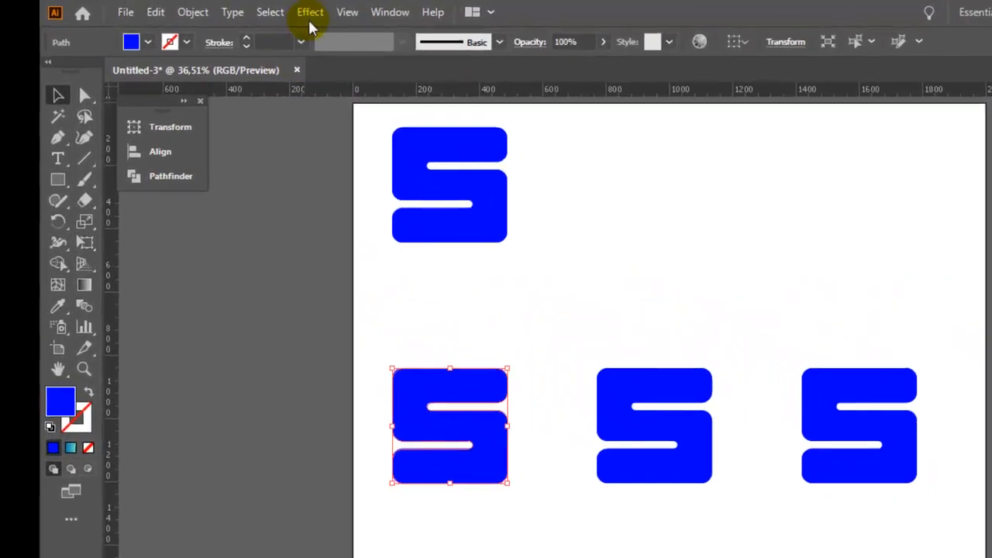
Apply 3D Extrude & Bevel to the first S in the row with position Isometric Top and extrude depth 0 pt
{"action": "left_click", "coordinate": [312, 15]}
{"action": "mouse_move", "coordinate": [435, 122]}
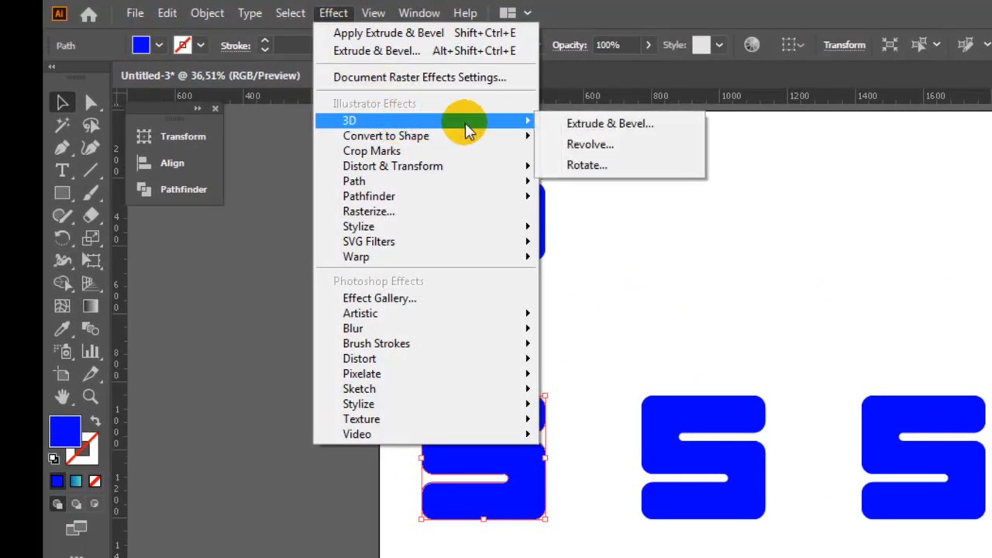
{"action": "left_click", "coordinate": [582, 124]}
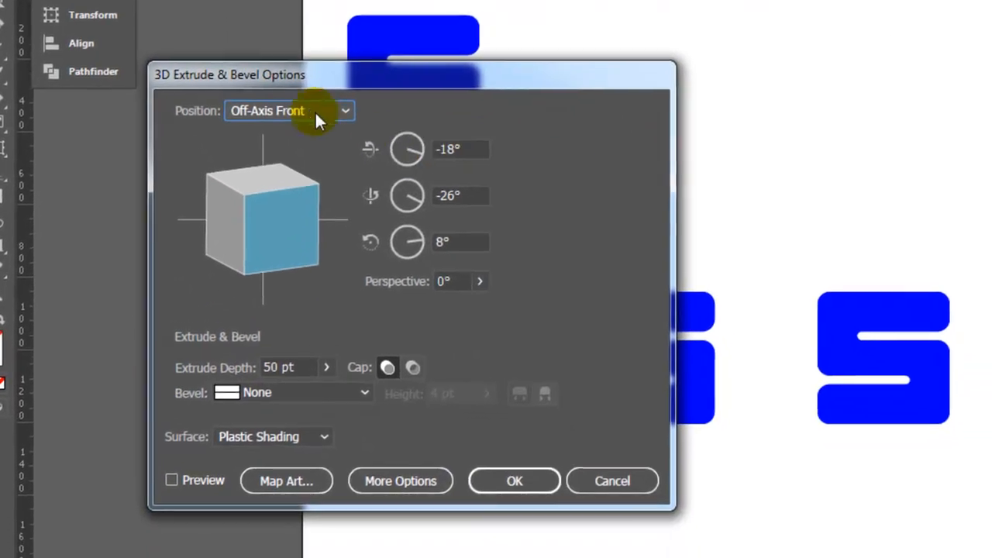
{"action": "left_click", "coordinate": [314, 111]}
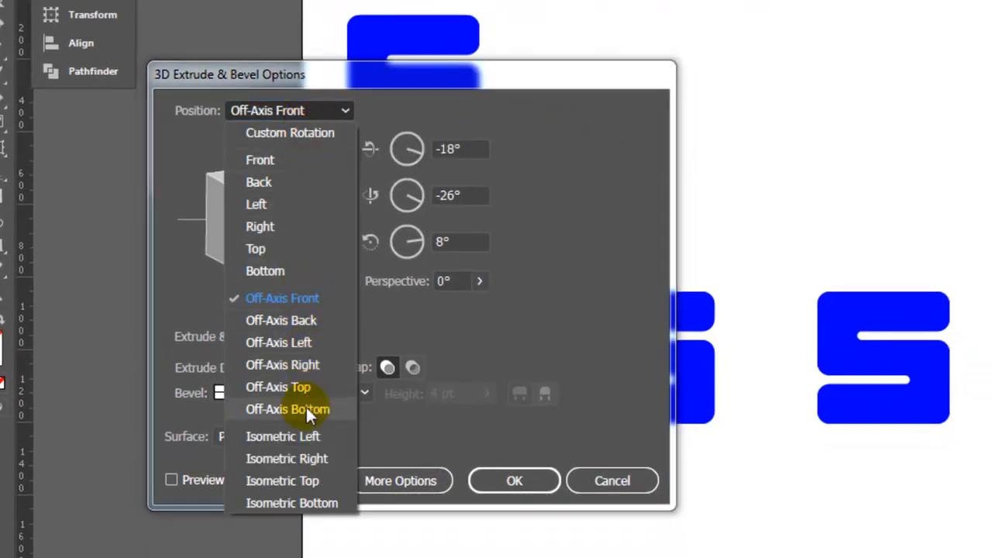
{"action": "left_click", "coordinate": [307, 481]}
{"action": "left_click_drag", "start_coordinate": [301, 367], "coordinate": [244, 362]}
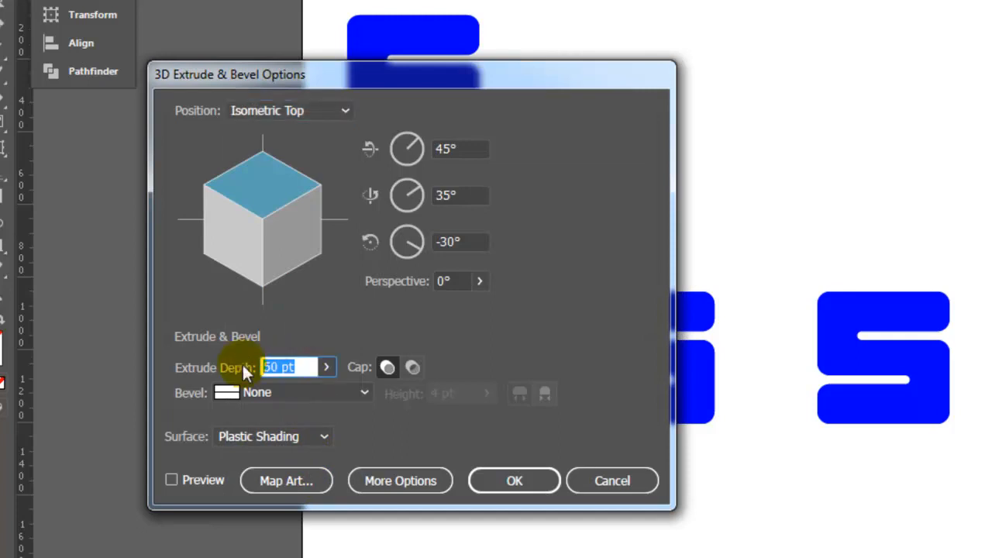
{"action": "type", "text": "0"}
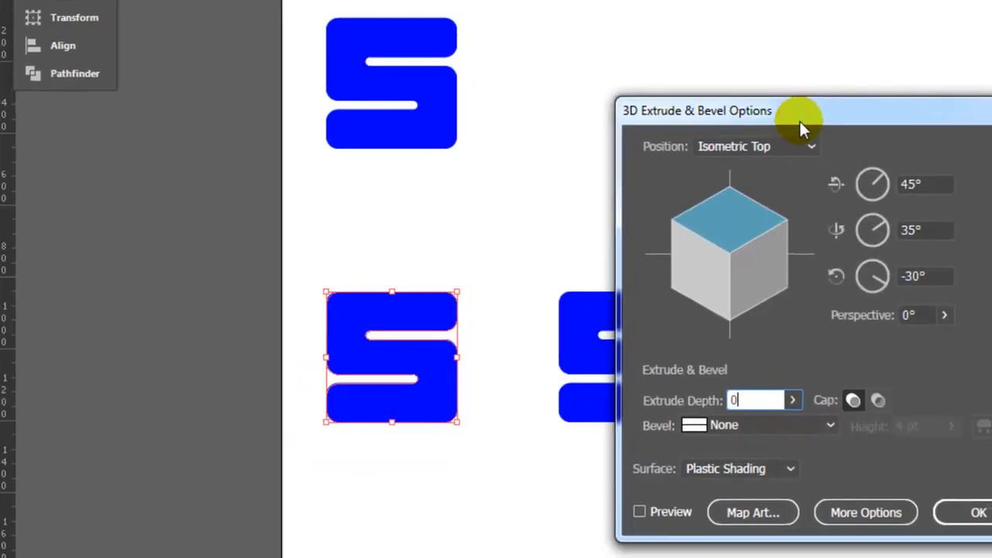
{"action": "left_click", "coordinate": [665, 512]}
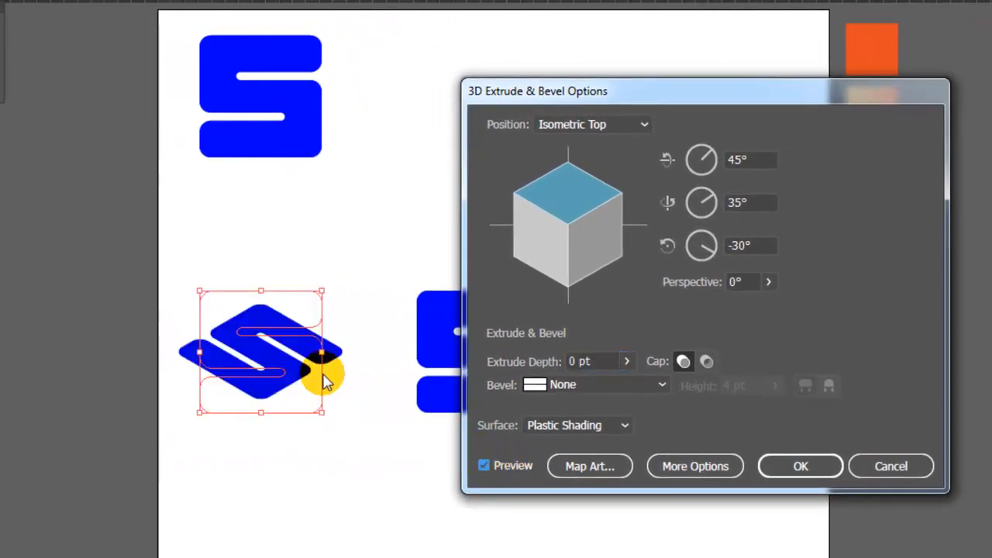
{"action": "left_click", "coordinate": [781, 466]}
Set up 3D Extrude & Bevel on the middle S with position Off-Axis Left and extrude depth 0 pt, and preview it
{"action": "left_click", "coordinate": [442, 306]}
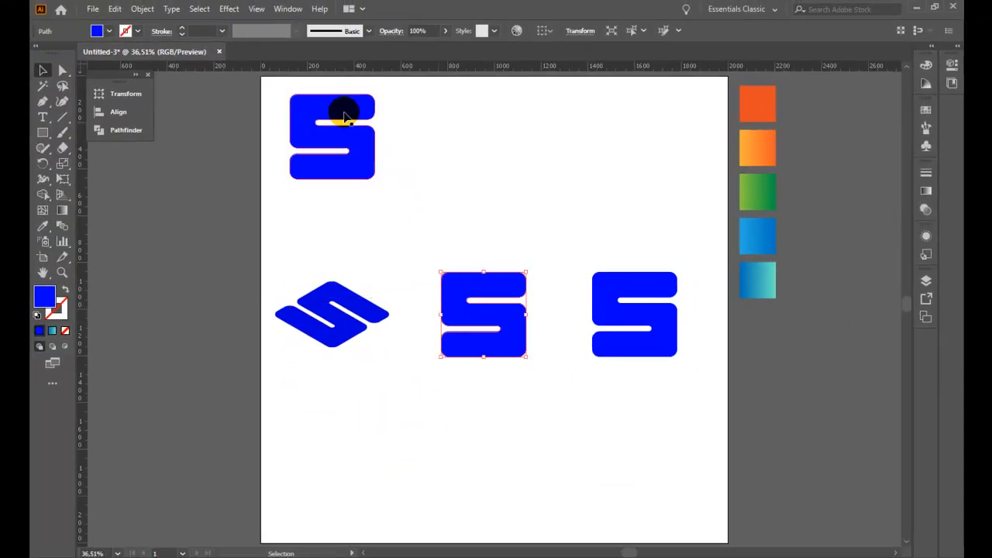
{"action": "left_click", "coordinate": [229, 9]}
{"action": "mouse_move", "coordinate": [299, 85]}
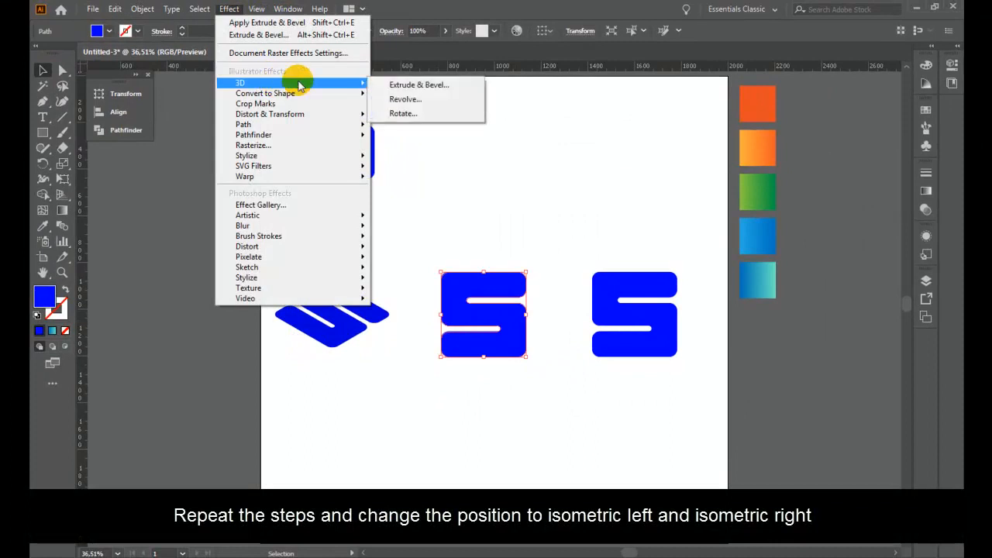
{"action": "left_click", "coordinate": [421, 87]}
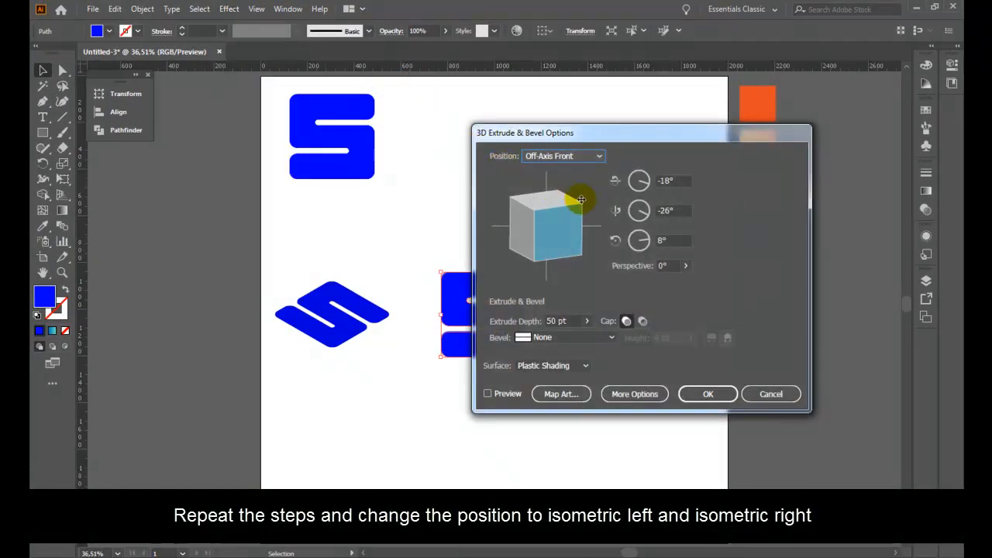
{"action": "left_click", "coordinate": [570, 158]}
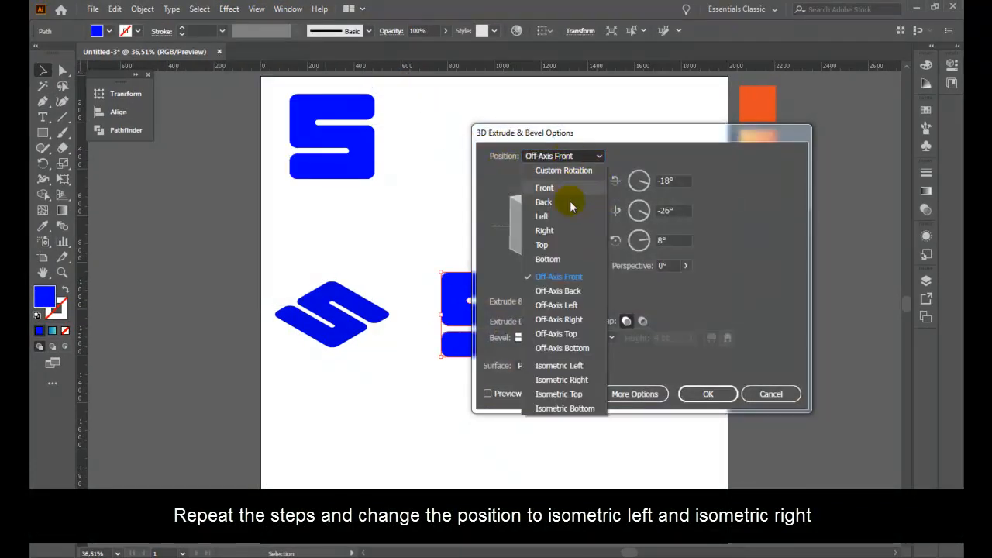
{"action": "left_click", "coordinate": [570, 306]}
{"action": "left_click_drag", "start_coordinate": [568, 321], "coordinate": [466, 318]}
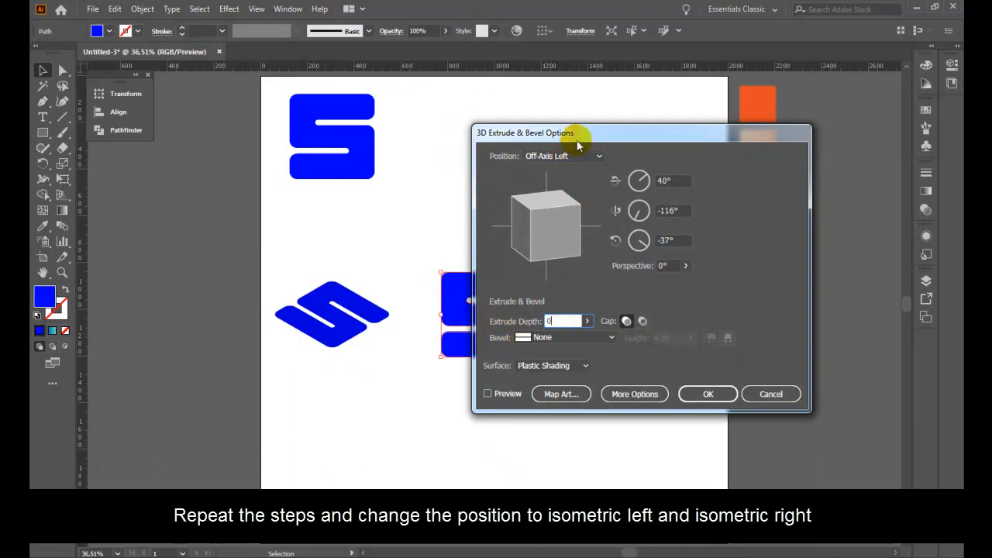
{"action": "left_click_drag", "start_coordinate": [577, 138], "coordinate": [658, 131]}
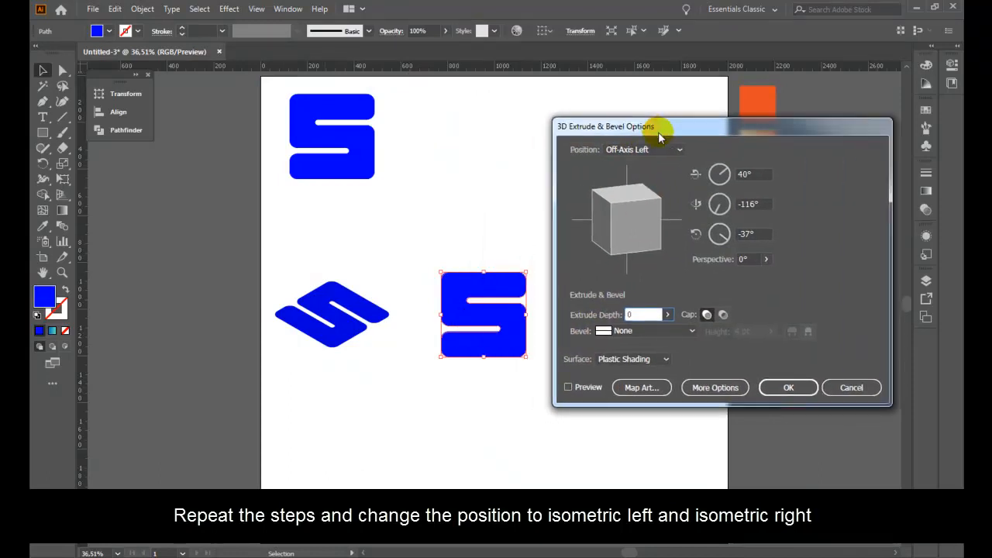
{"action": "left_click", "coordinate": [569, 387]}
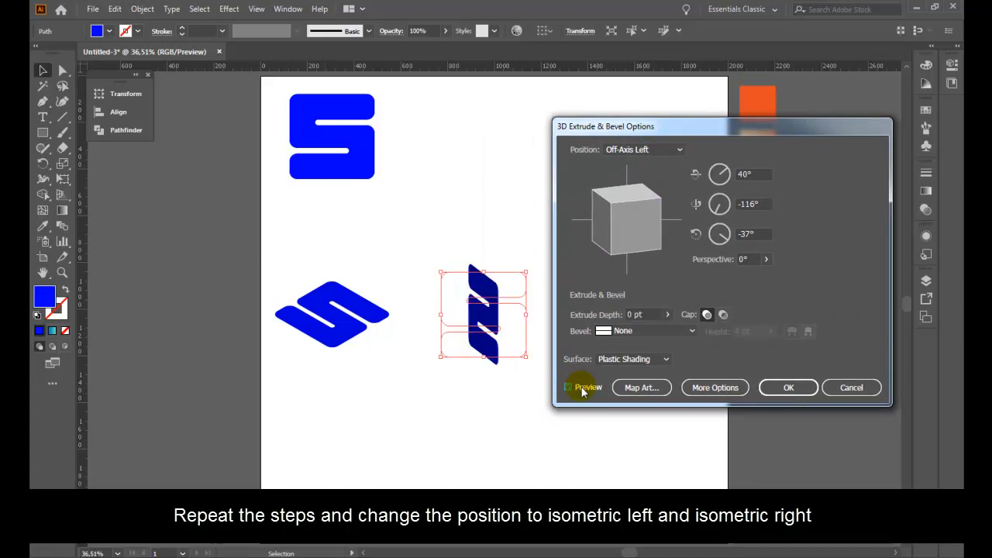
Change the middle S's 3D position to Isometric Left, preview it and apply the effect
{"action": "left_click", "coordinate": [632, 151]}
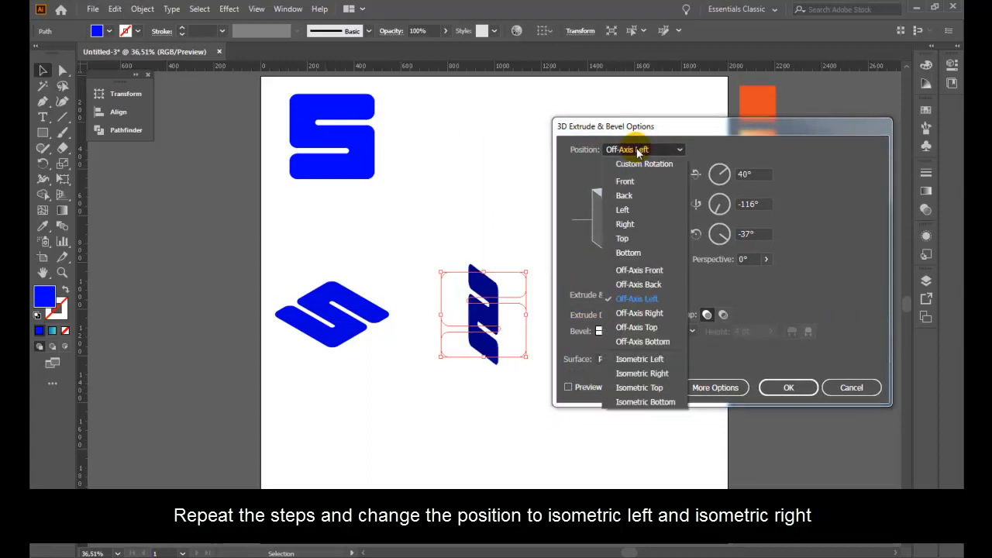
{"action": "left_click", "coordinate": [646, 359]}
{"action": "left_click", "coordinate": [594, 387]}
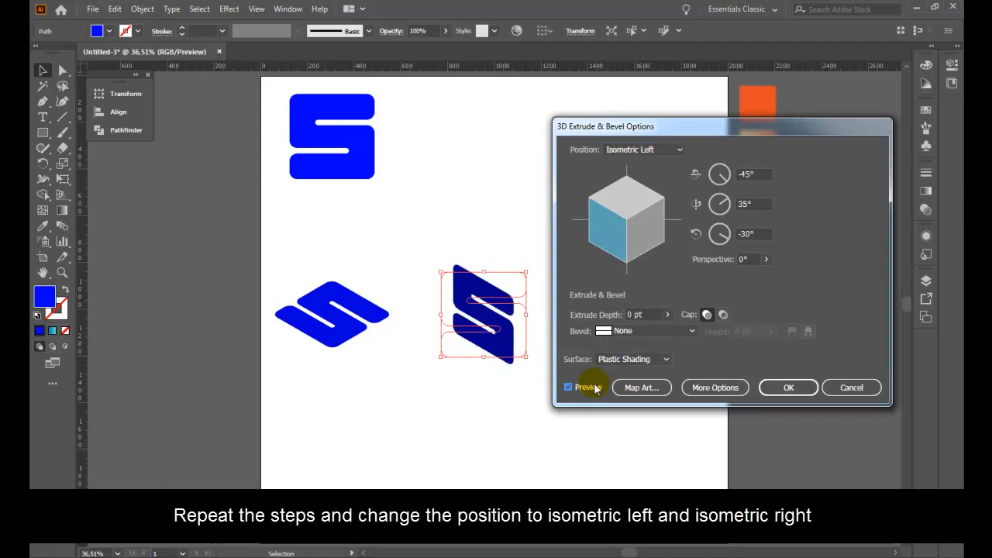
{"action": "left_click", "coordinate": [799, 387]}
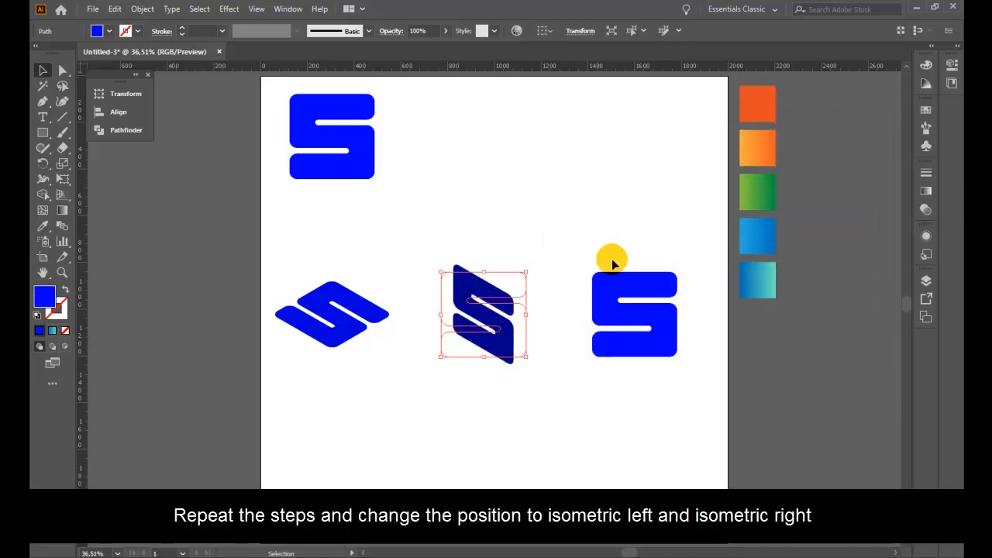
Apply 3D Extrude & Bevel to the third S in the row with position Isometric Right and extrude depth 0 pt
{"action": "left_click", "coordinate": [658, 355]}
{"action": "left_click", "coordinate": [229, 9]}
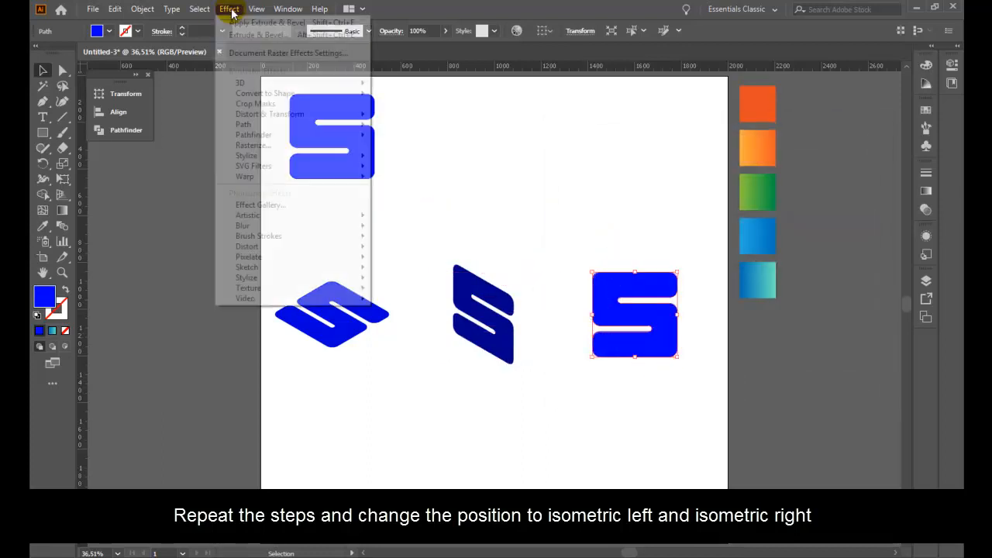
{"action": "mouse_move", "coordinate": [321, 82]}
{"action": "left_click", "coordinate": [417, 85]}
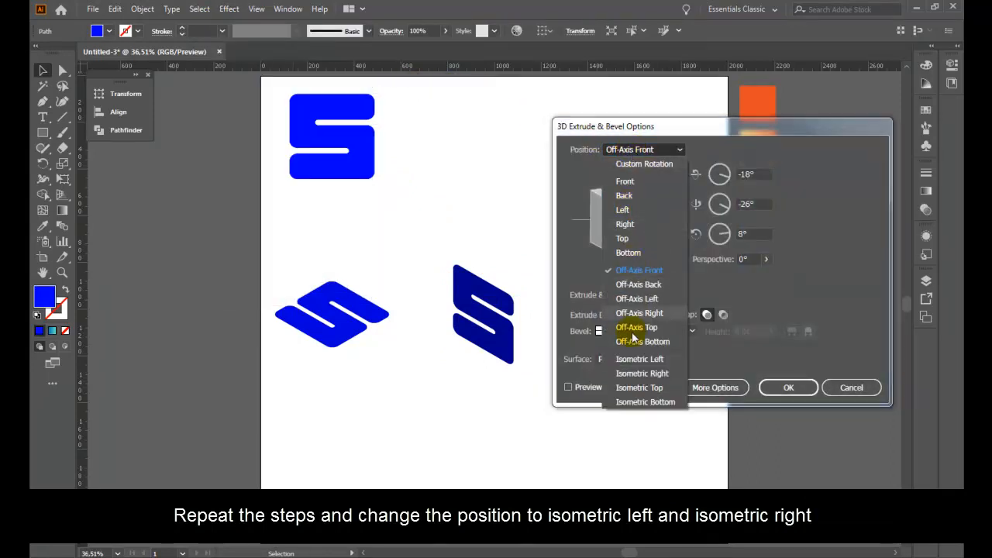
{"action": "left_click", "coordinate": [643, 374]}
{"action": "left_click_drag", "start_coordinate": [650, 315], "coordinate": [613, 311]}
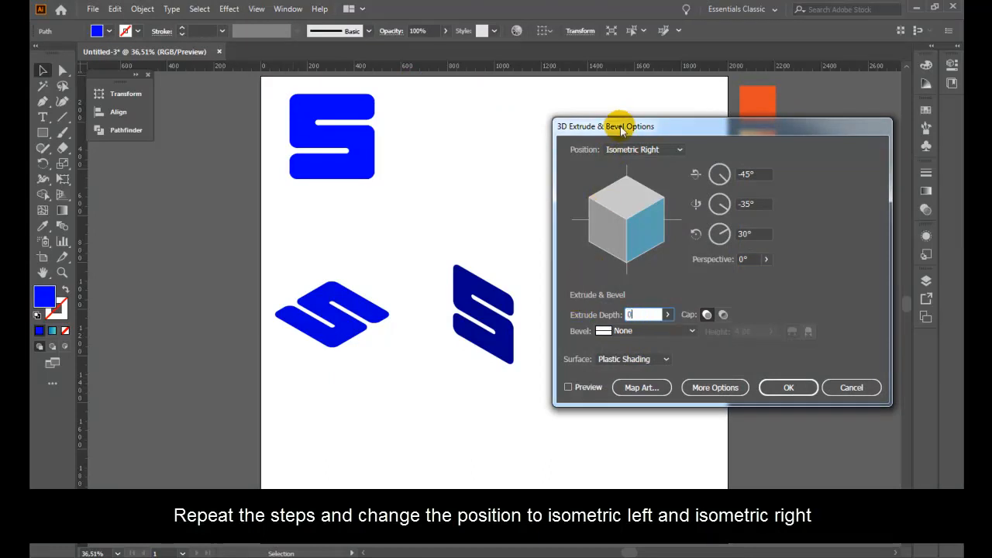
{"action": "left_click_drag", "start_coordinate": [631, 130], "coordinate": [288, 122]}
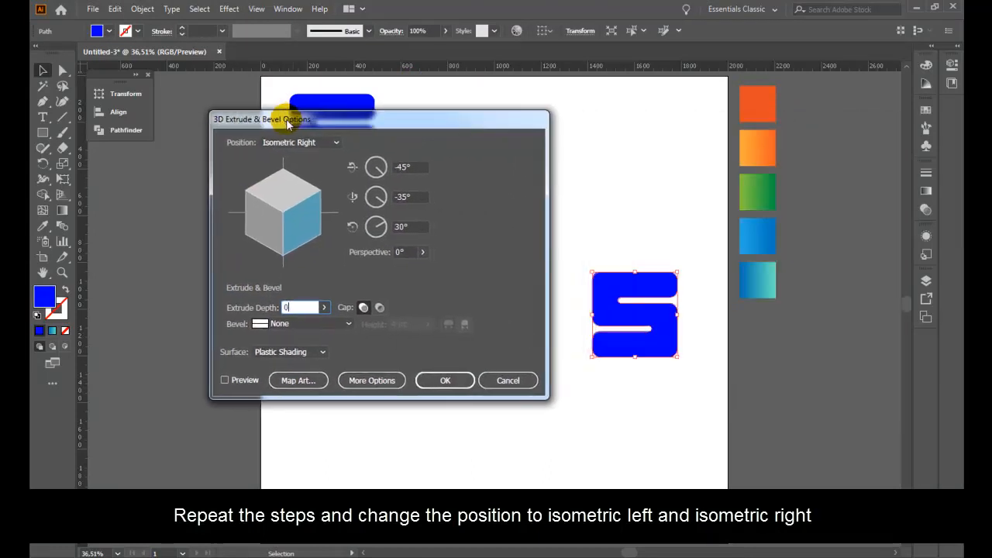
{"action": "left_click", "coordinate": [237, 380]}
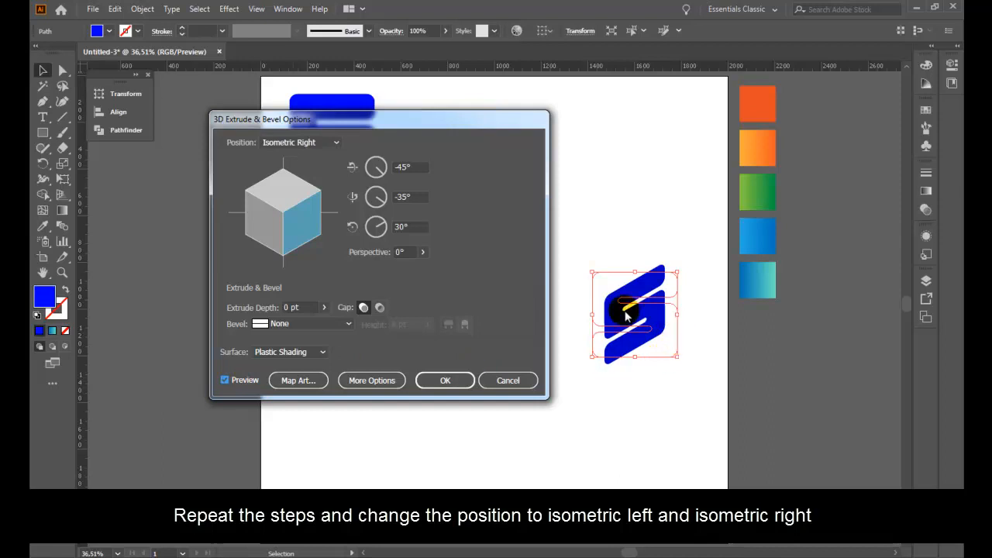
{"action": "left_click", "coordinate": [444, 381]}
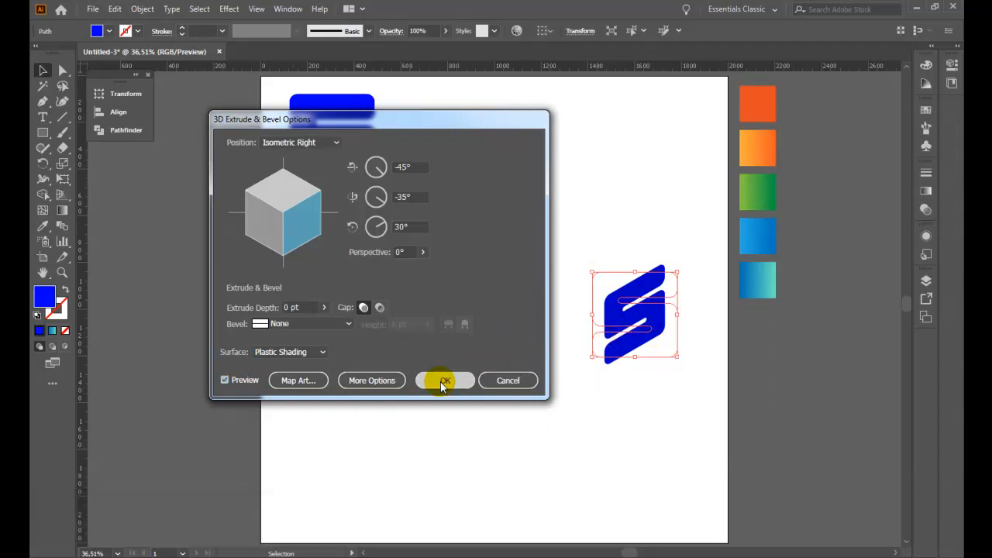
{"action": "left_click", "coordinate": [546, 395]}
Expand the appearance of all three isometric S shapes in the row
{"action": "left_click_drag", "start_coordinate": [311, 238], "coordinate": [683, 340]}
{"action": "left_click", "coordinate": [469, 245]}
{"action": "left_click", "coordinate": [363, 295]}
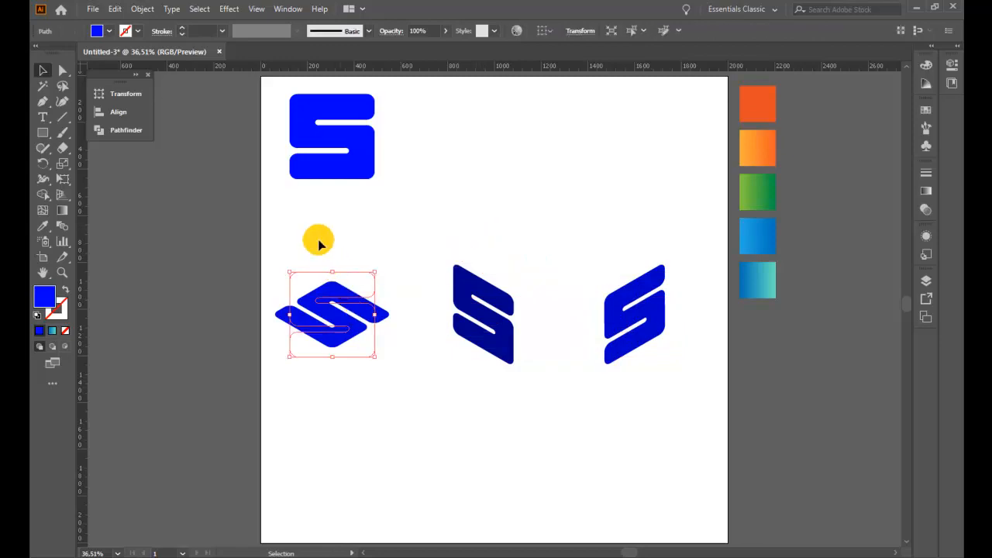
{"action": "left_click_drag", "start_coordinate": [321, 239], "coordinate": [673, 360]}
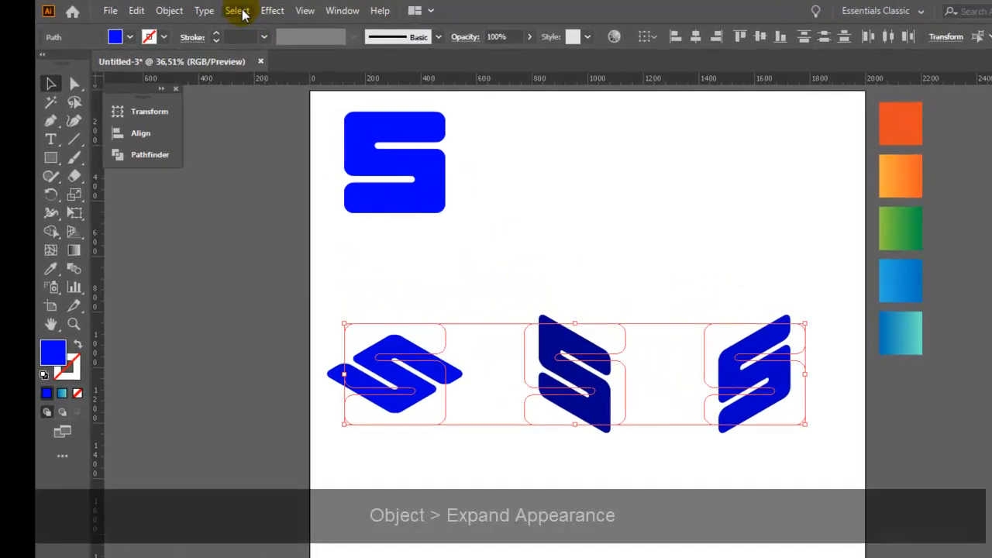
{"action": "left_click", "coordinate": [142, 8]}
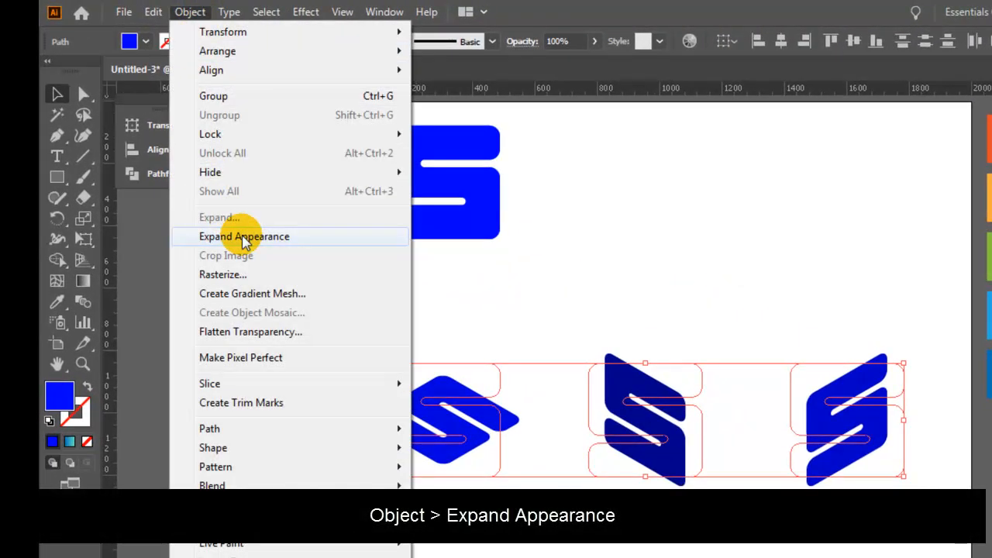
{"action": "left_click", "coordinate": [243, 237]}
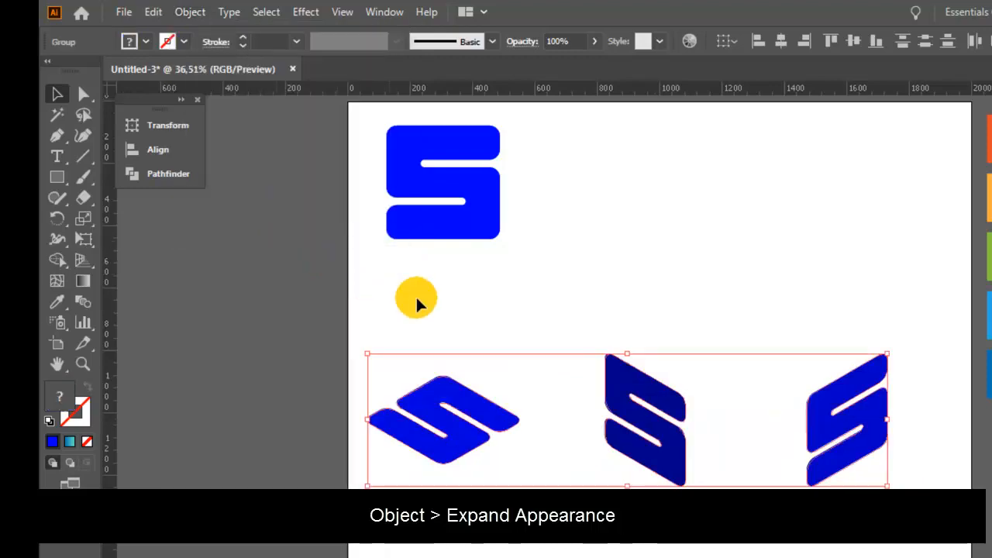
Ungroup each of the three expanded S shapes and shift the middle one slightly down
{"action": "left_click", "coordinate": [514, 350]}
{"action": "left_click", "coordinate": [480, 399]}
{"action": "right_click", "coordinate": [469, 399]}
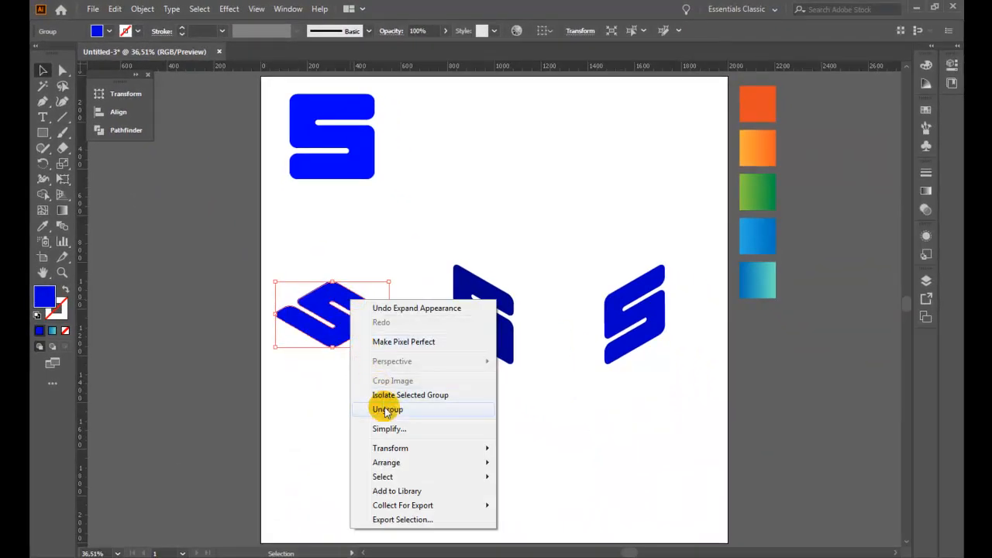
{"action": "left_click", "coordinate": [386, 411]}
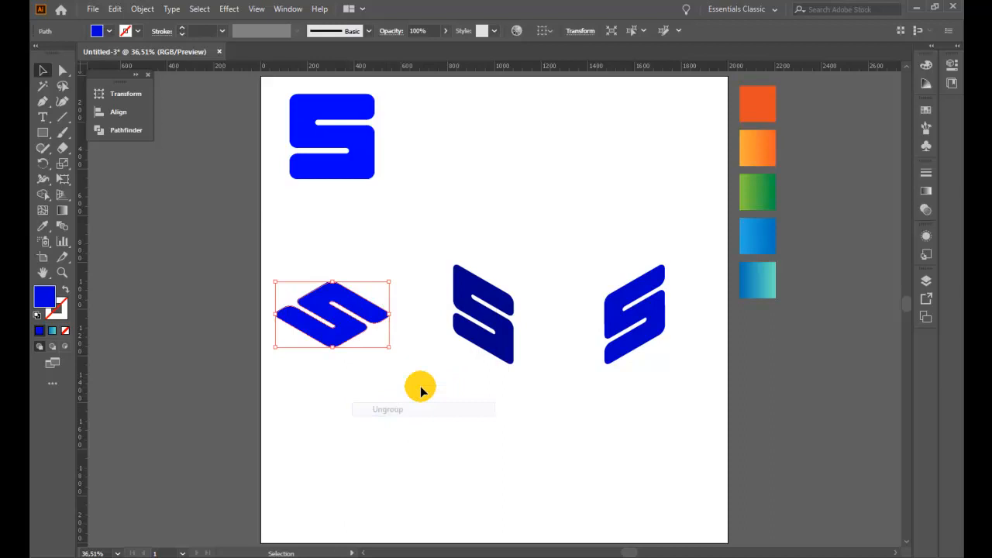
{"action": "left_click", "coordinate": [462, 329]}
{"action": "right_click", "coordinate": [466, 331]}
{"action": "left_click", "coordinate": [504, 211]}
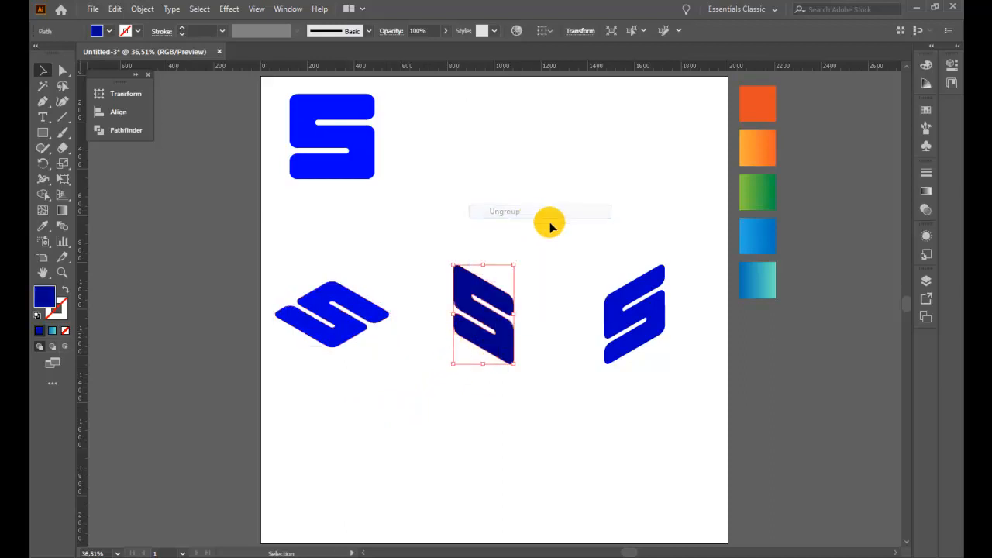
{"action": "left_click", "coordinate": [616, 289]}
{"action": "right_click", "coordinate": [616, 298]}
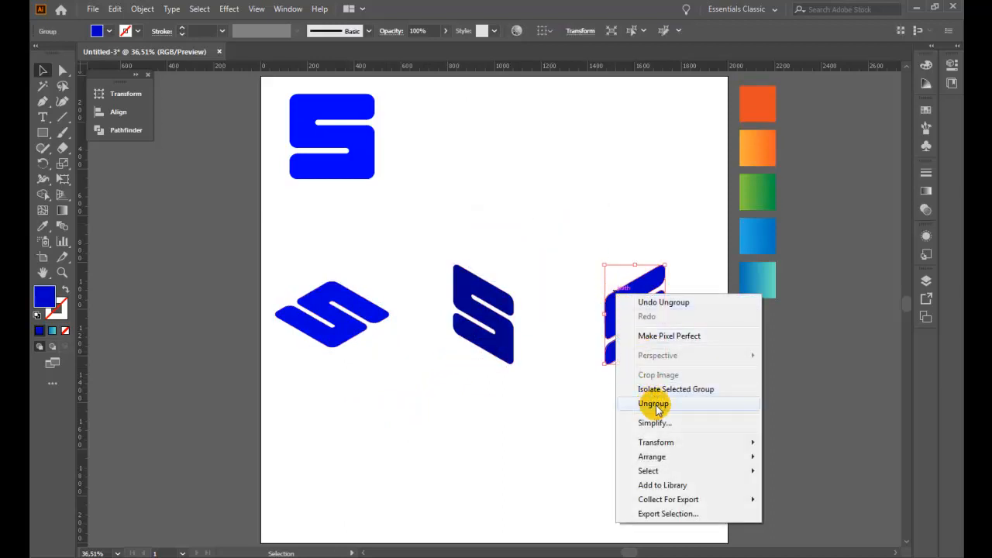
{"action": "left_click", "coordinate": [654, 403]}
{"action": "left_click", "coordinate": [587, 315]}
{"action": "left_click_drag", "start_coordinate": [497, 293], "coordinate": [503, 326]}
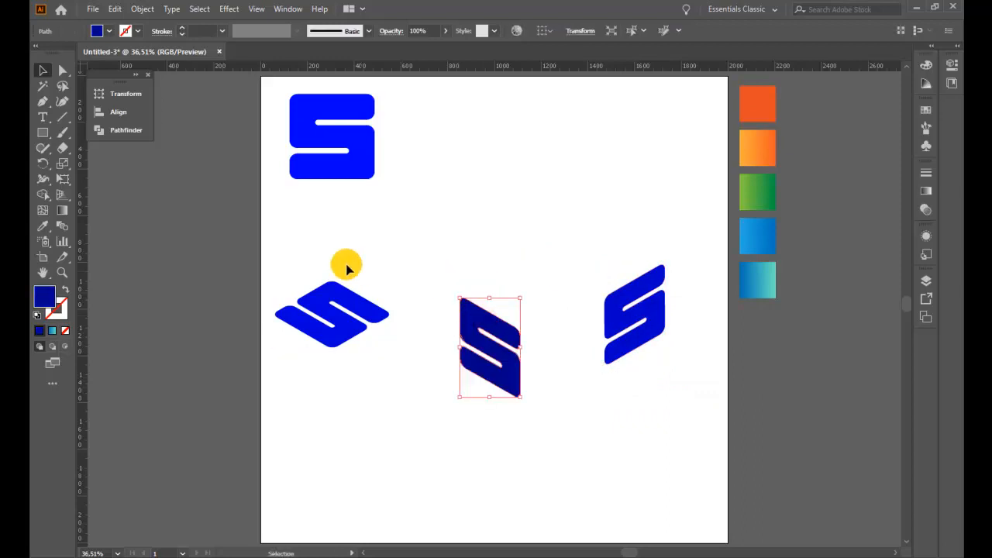
Fill all three isometric S shapes with the same bright blue swatch
{"action": "left_click_drag", "start_coordinate": [310, 248], "coordinate": [636, 365]}
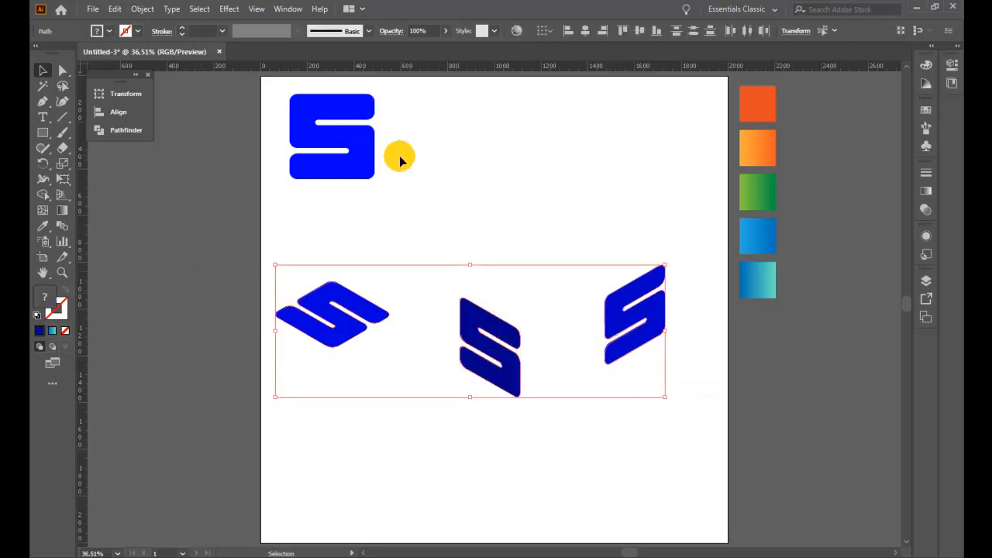
{"action": "left_click", "coordinate": [110, 31]}
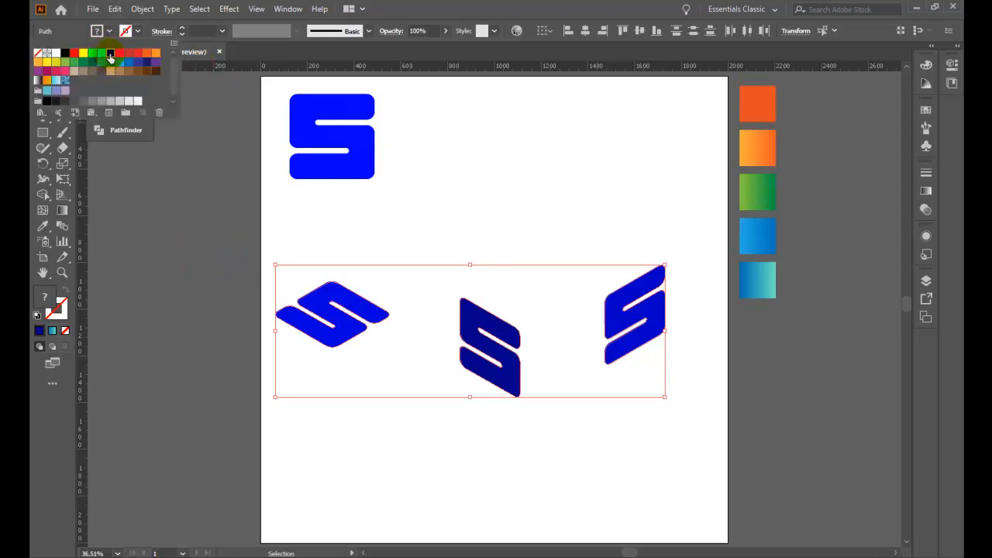
{"action": "left_click", "coordinate": [110, 57]}
{"action": "left_click", "coordinate": [448, 235]}
Place the isometric left and right S shapes side by side as the two lower cube faces with a narrow gap between them
{"action": "left_click", "coordinate": [538, 312]}
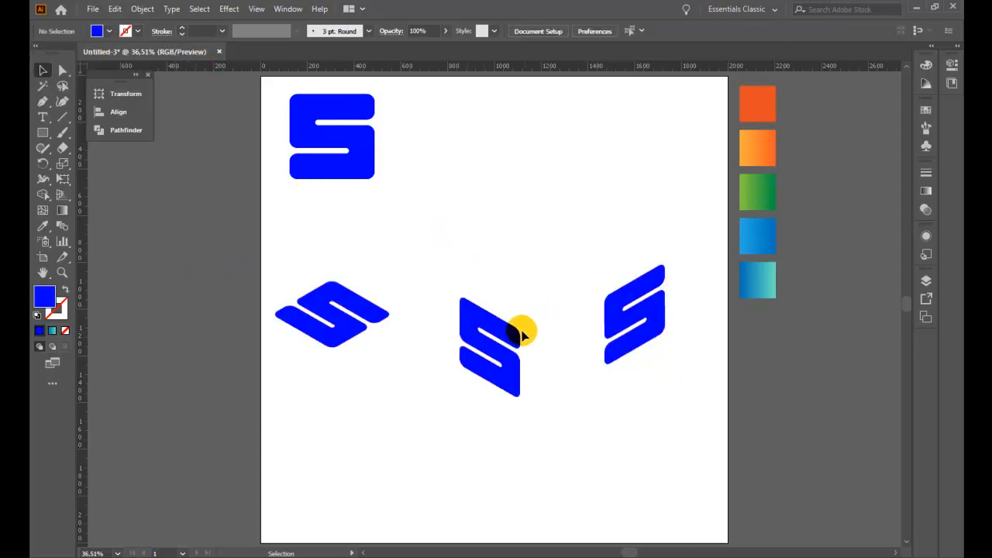
{"action": "left_click_drag", "start_coordinate": [523, 335], "coordinate": [496, 330]}
{"action": "left_click_drag", "start_coordinate": [618, 311], "coordinate": [511, 337]}
{"action": "left_click_drag", "start_coordinate": [449, 269], "coordinate": [563, 380]}
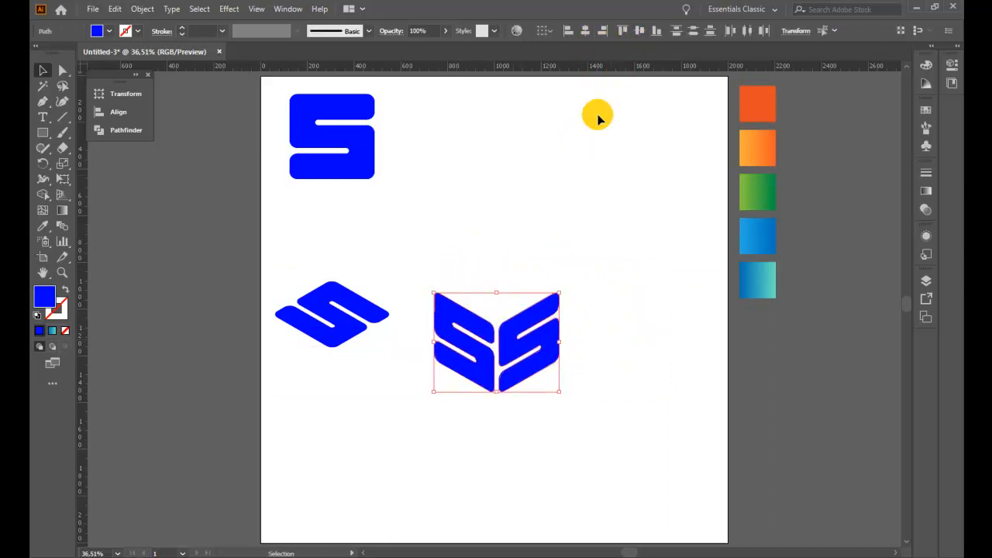
{"action": "left_click", "coordinate": [547, 247]}
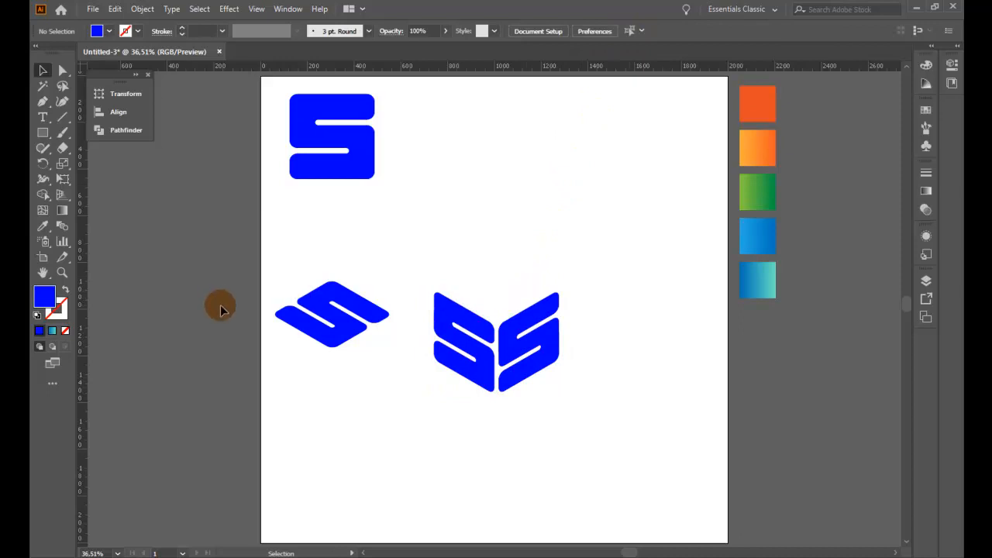
Nudge the right S face slightly up and left to narrow the gap to the left face
{"action": "left_click", "coordinate": [62, 272]}
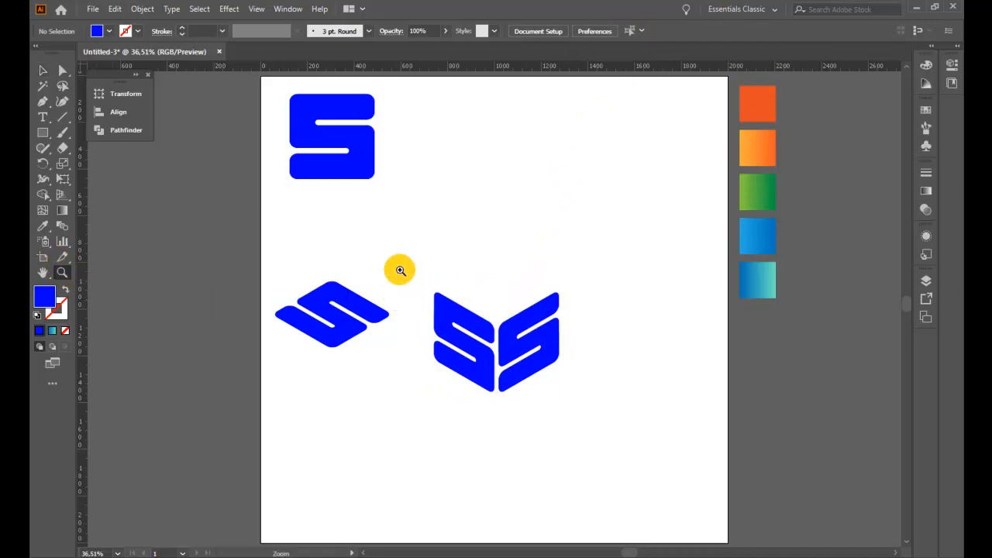
{"action": "left_click_drag", "start_coordinate": [393, 262], "coordinate": [604, 421]}
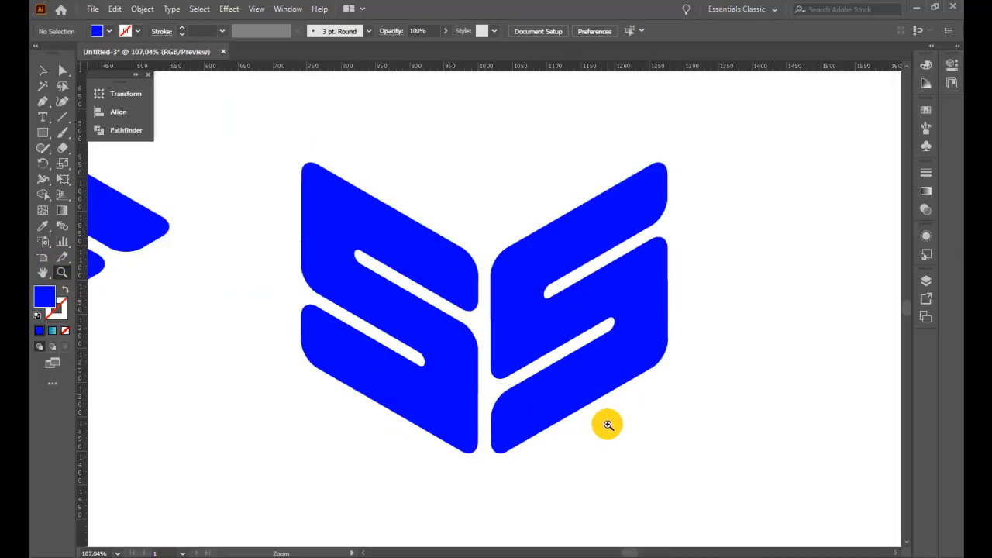
{"action": "key", "text": "v"}
{"action": "left_click", "coordinate": [525, 273]}
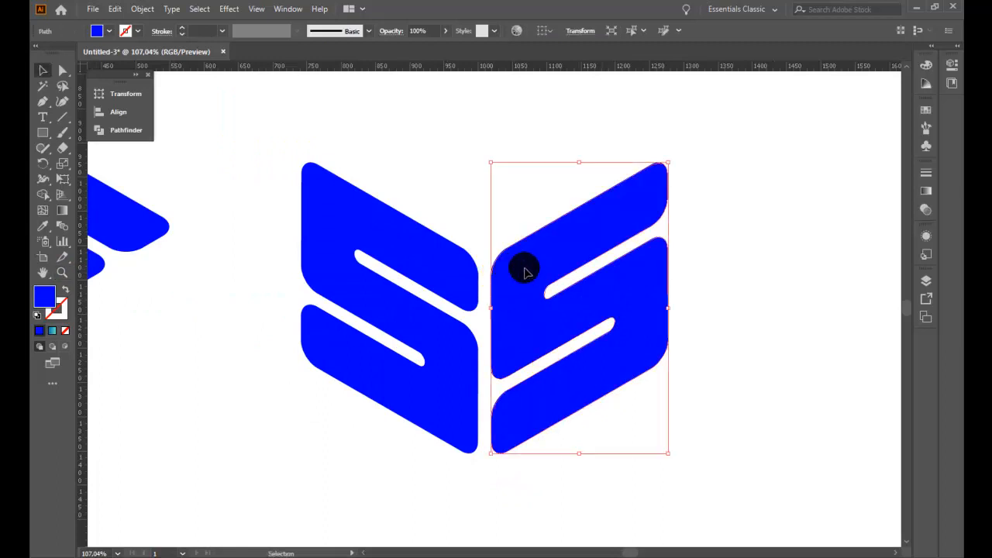
{"action": "left_click_drag", "start_coordinate": [525, 273], "coordinate": [524, 271]}
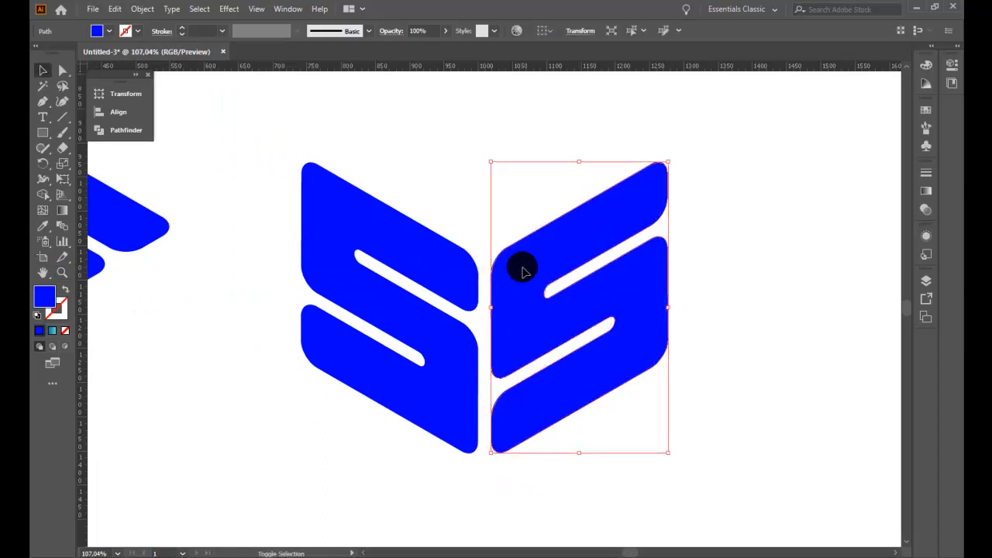
{"action": "key", "text": "Left"}
{"action": "key", "text": "Left"}
{"action": "key", "text": "Left"}
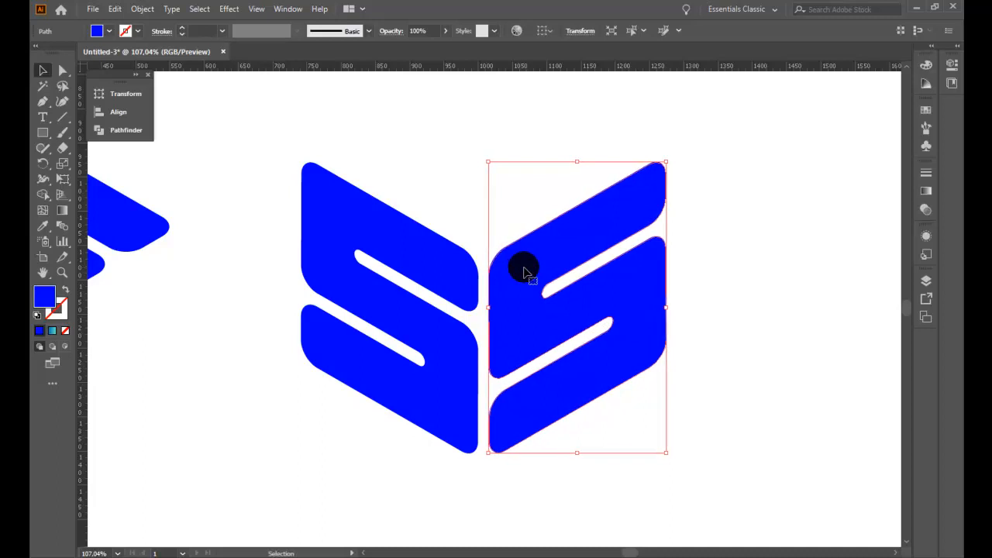
Align the left and right S faces on their vertical centers and group them
{"action": "left_click_drag", "start_coordinate": [444, 209], "coordinate": [532, 306]}
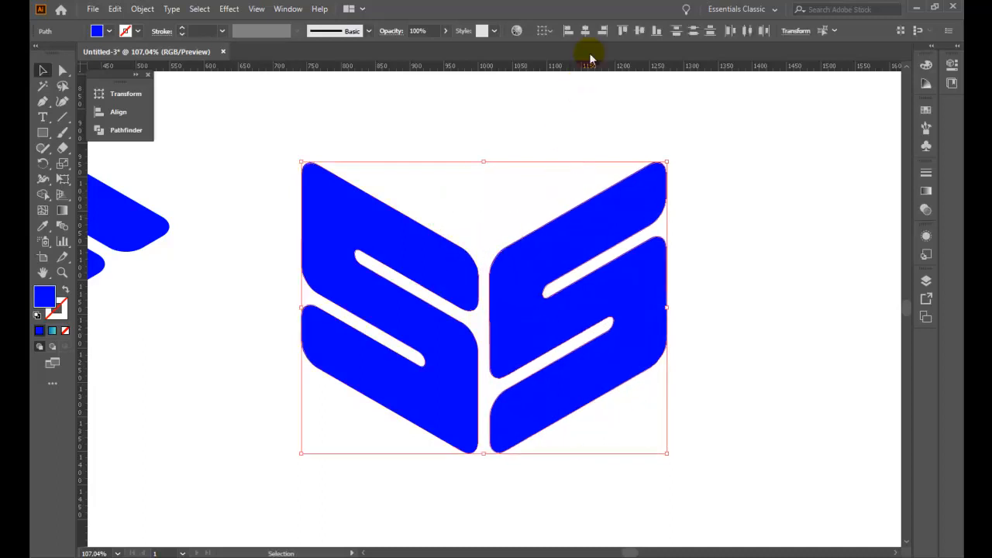
{"action": "left_click", "coordinate": [640, 31]}
{"action": "right_click", "coordinate": [585, 221]}
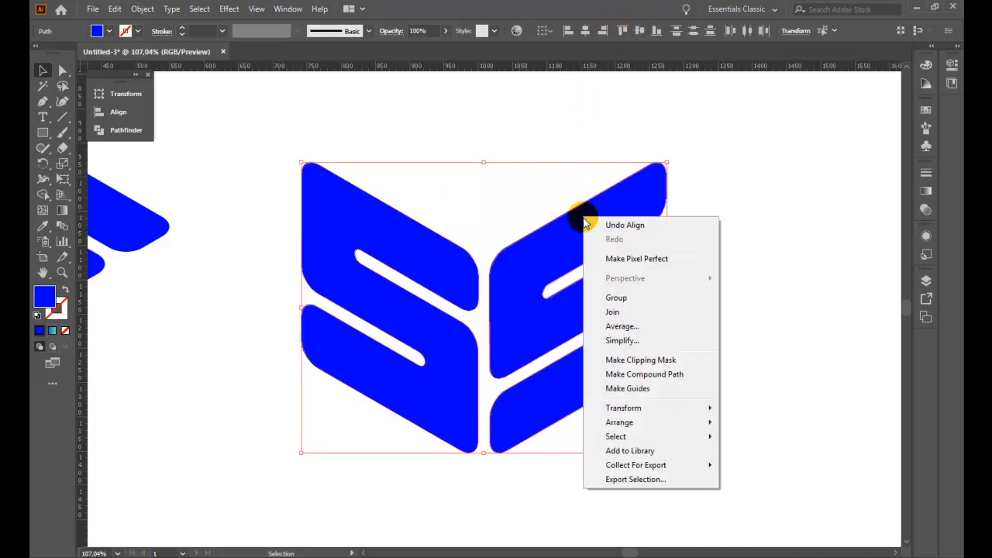
{"action": "left_click", "coordinate": [616, 297]}
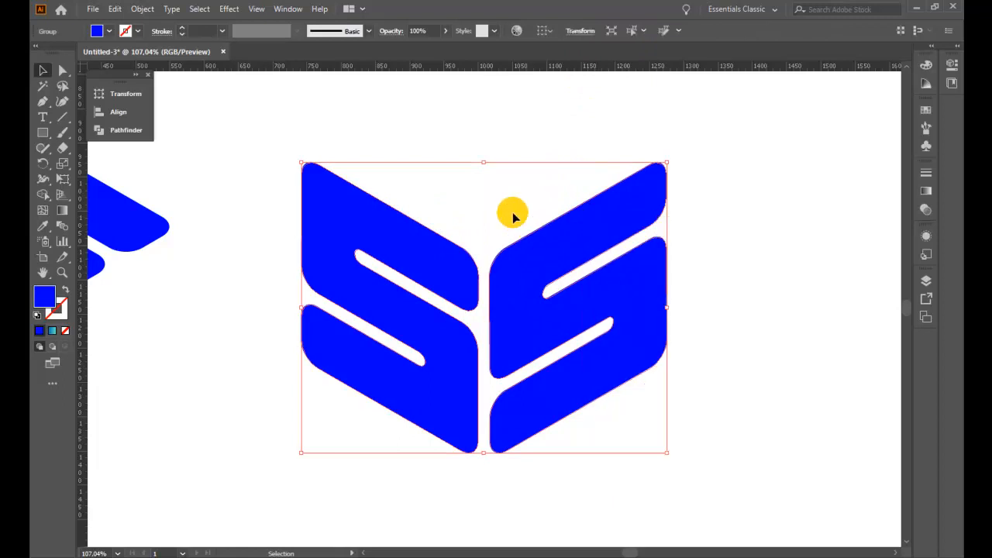
{"action": "left_click", "coordinate": [512, 215]}
Place the isometric top S above the grouped faces to complete the cube and align both on their horizontal centers
{"action": "key", "text": "ctrl+0"}
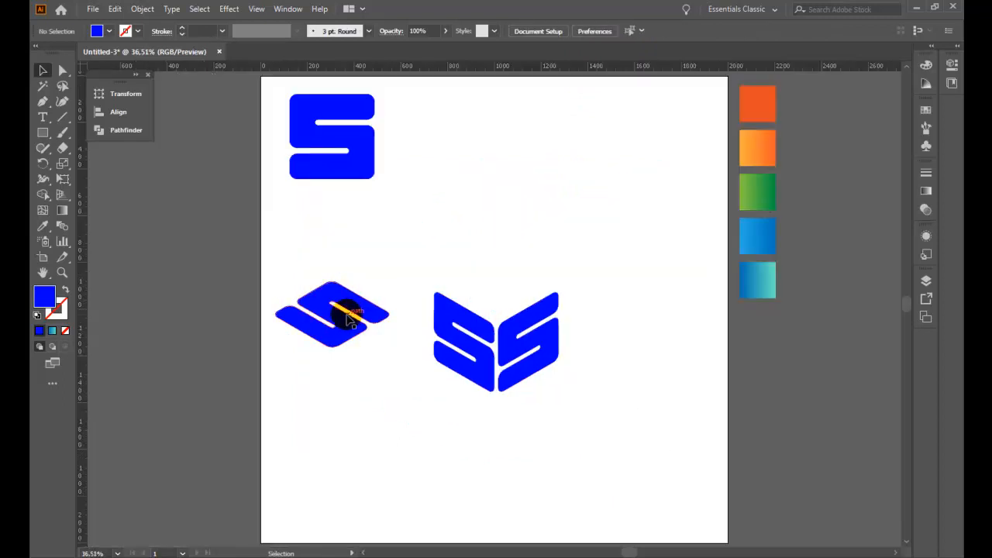
{"action": "left_click_drag", "start_coordinate": [346, 318], "coordinate": [512, 280]}
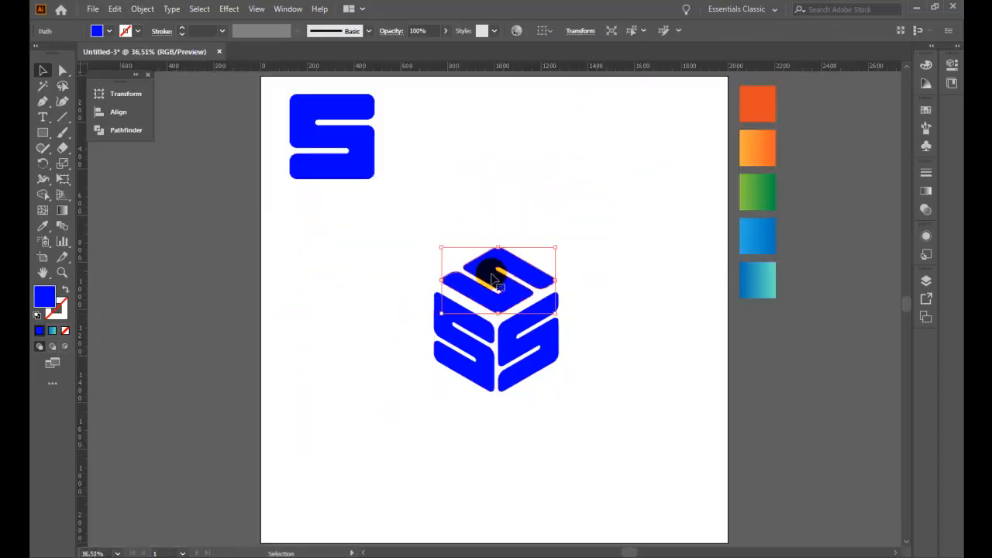
{"action": "left_click_drag", "start_coordinate": [404, 212], "coordinate": [537, 387]}
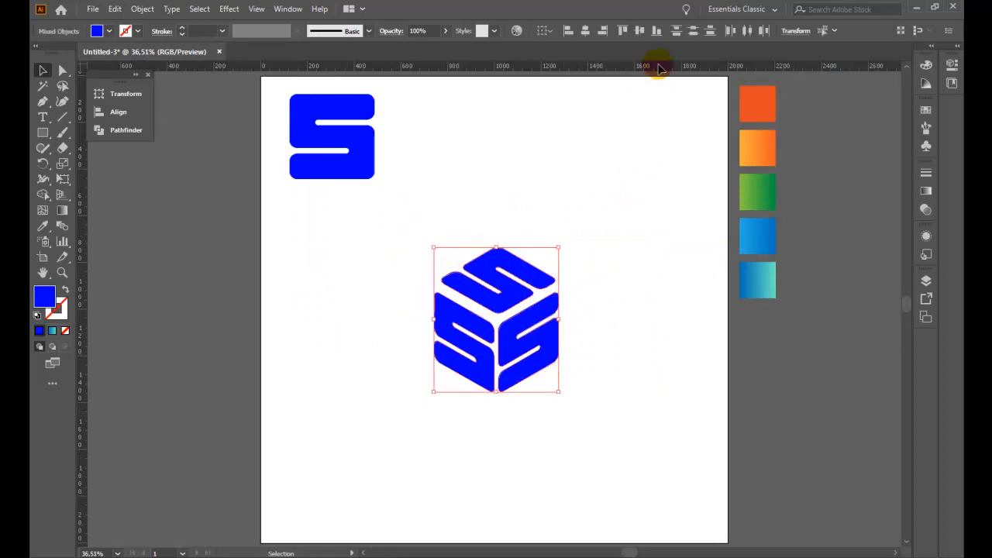
{"action": "left_click", "coordinate": [589, 32]}
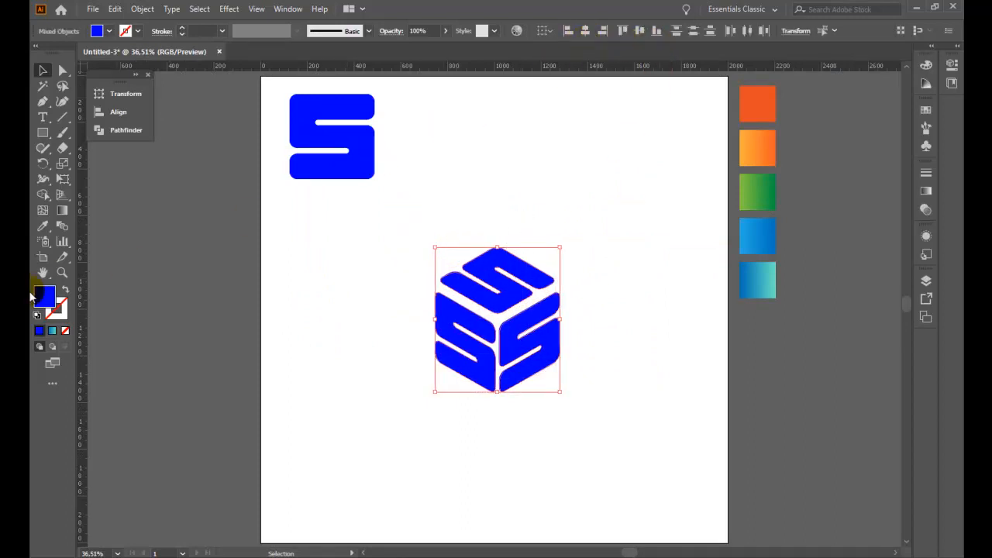
Move the top S face straight down so its gap to the lower faces matches the gap between them
{"action": "left_click", "coordinate": [62, 272]}
{"action": "left_click_drag", "start_coordinate": [332, 216], "coordinate": [647, 446]}
{"action": "key", "text": "v"}
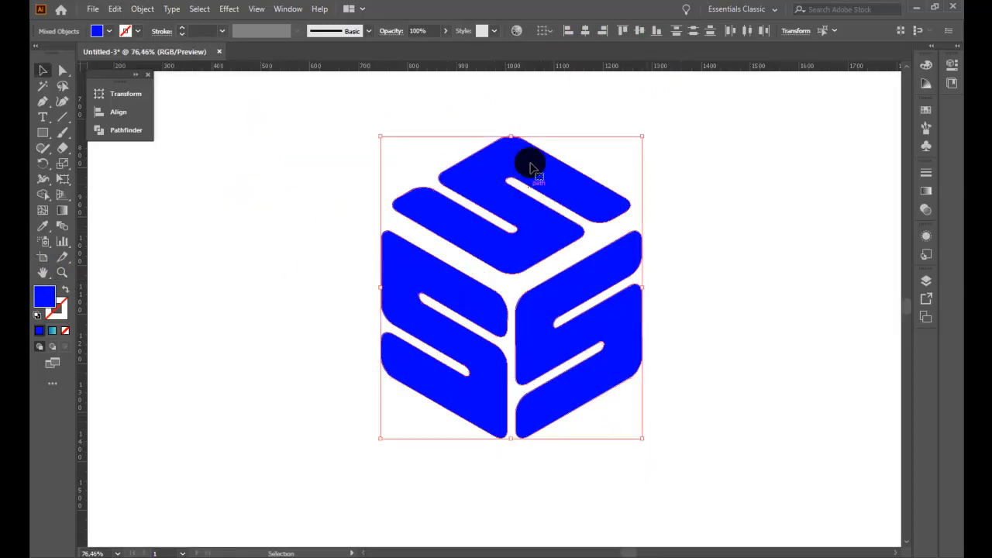
{"action": "left_click", "coordinate": [529, 119]}
{"action": "left_click", "coordinate": [533, 159]}
{"action": "left_click_drag", "start_coordinate": [532, 225], "coordinate": [532, 238]}
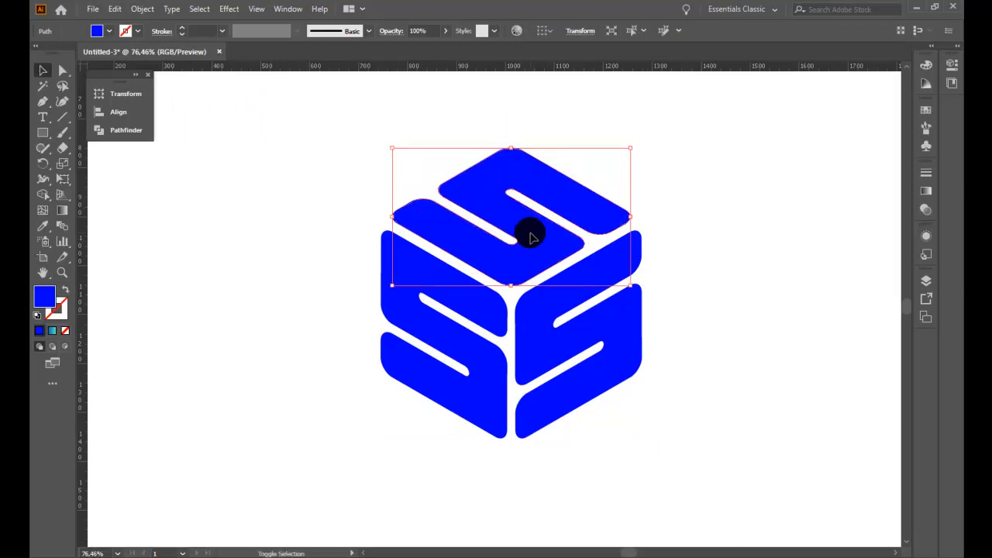
{"action": "left_click", "coordinate": [699, 190]}
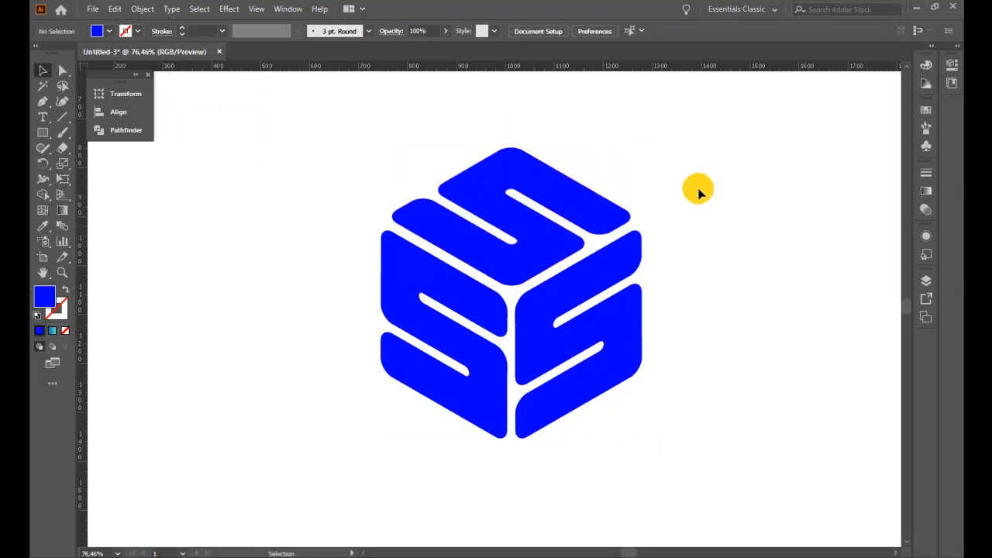
Move the cube logo up to the top of the artboard and delete the original flat S
{"action": "key", "text": "ctrl+0"}
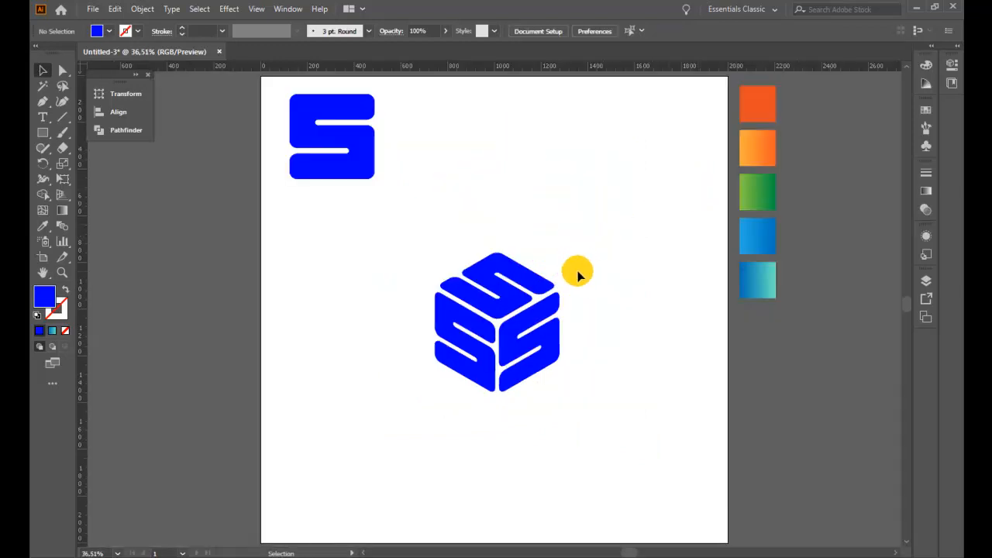
{"action": "left_click_drag", "start_coordinate": [439, 230], "coordinate": [550, 403]}
{"action": "left_click_drag", "start_coordinate": [509, 311], "coordinate": [510, 135]}
{"action": "left_click", "coordinate": [359, 150]}
{"action": "right_click", "coordinate": [359, 146]}
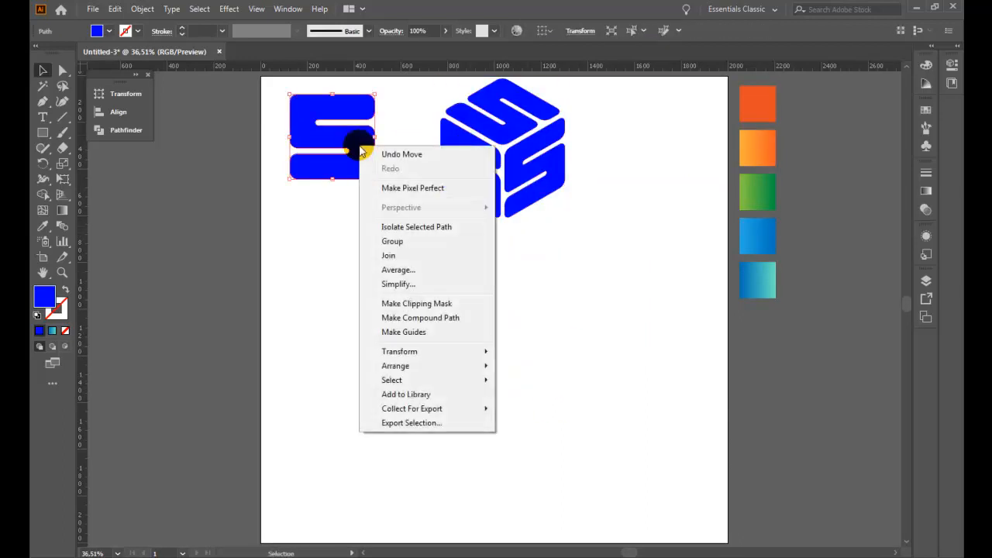
{"action": "left_click", "coordinate": [326, 275]}
{"action": "left_click", "coordinate": [328, 175]}
{"action": "key", "text": "Delete"}
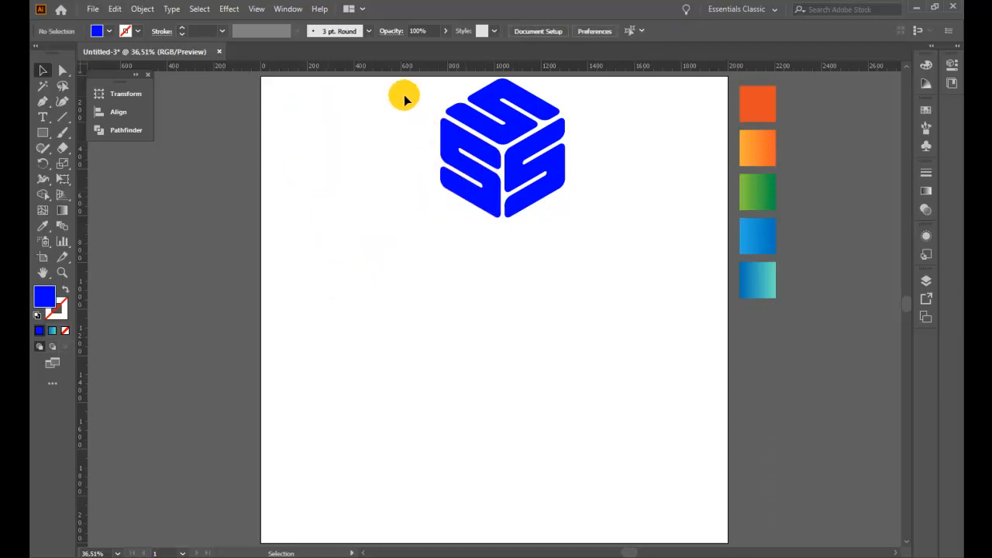
Move the cube logo into the artboard's upper-left area and scale it down slightly, keeping its proportions
{"action": "left_click", "coordinate": [543, 177]}
{"action": "left_click_drag", "start_coordinate": [506, 124], "coordinate": [372, 152]}
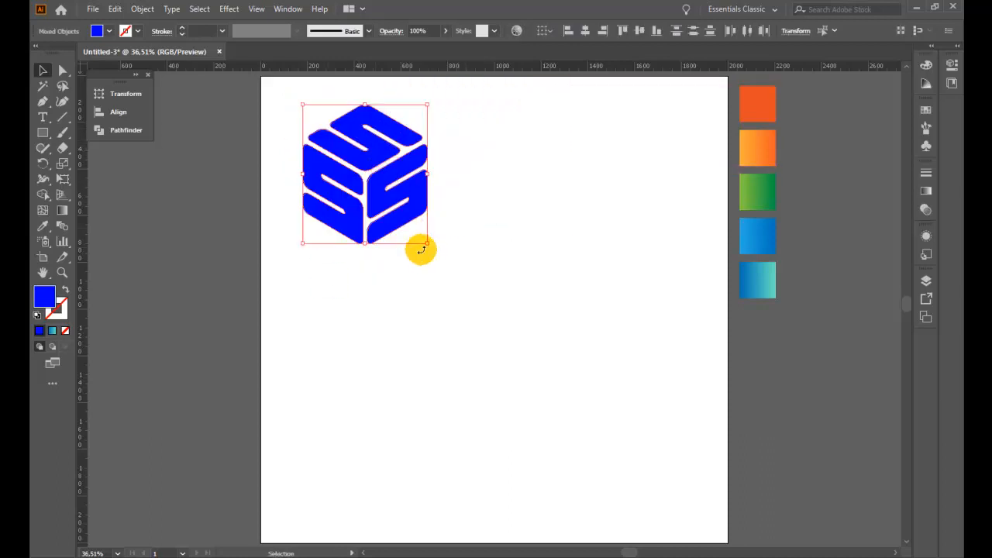
{"action": "left_click_drag", "start_coordinate": [426, 245], "coordinate": [411, 224]}
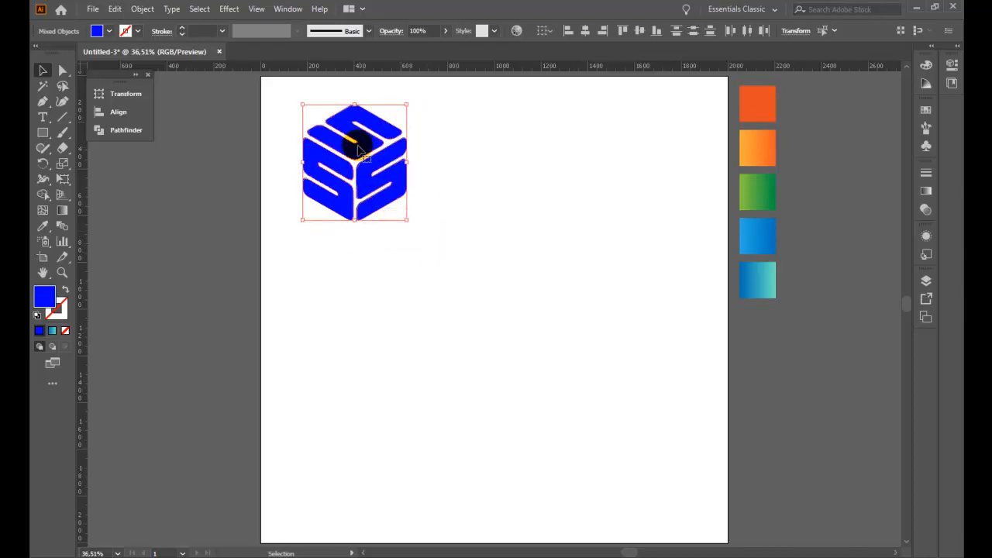
Duplicate the cube logo to the right, then copy the pair downward to make a two-by-two grid of cubes
{"action": "left_click_drag", "start_coordinate": [355, 144], "coordinate": [533, 149]}
{"action": "left_click_drag", "start_coordinate": [326, 95], "coordinate": [631, 209]}
{"action": "left_click_drag", "start_coordinate": [538, 155], "coordinate": [561, 335]}
{"action": "left_click", "coordinate": [492, 266]}
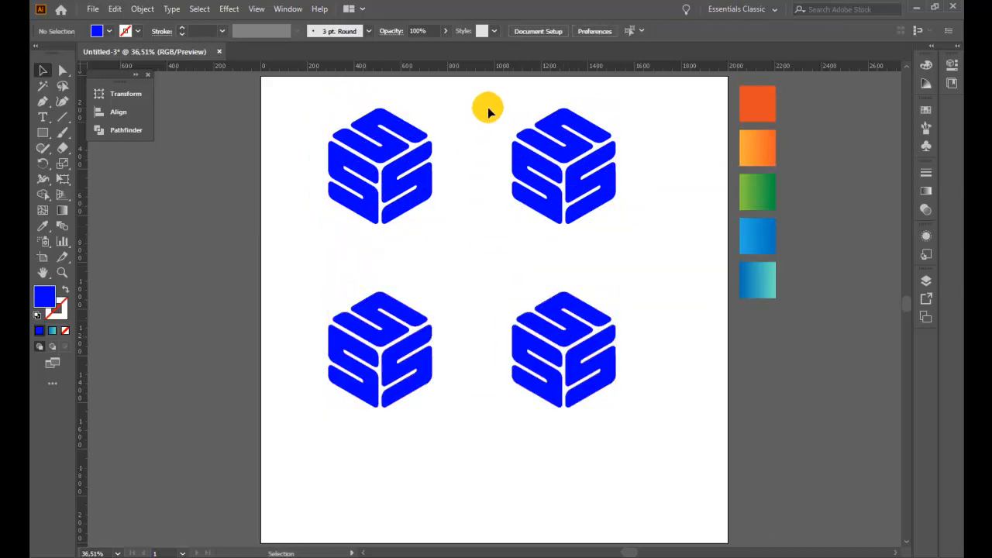
Recolor the upper-right cube with the solid orange sampled from the swatch squares beside the artboard
{"action": "left_click_drag", "start_coordinate": [487, 108], "coordinate": [637, 263]}
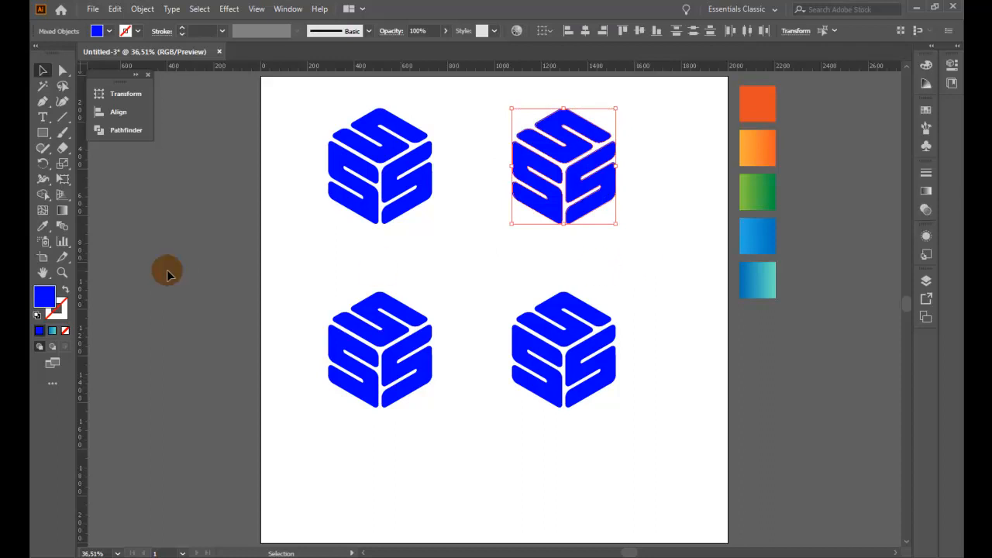
{"action": "left_click", "coordinate": [43, 226]}
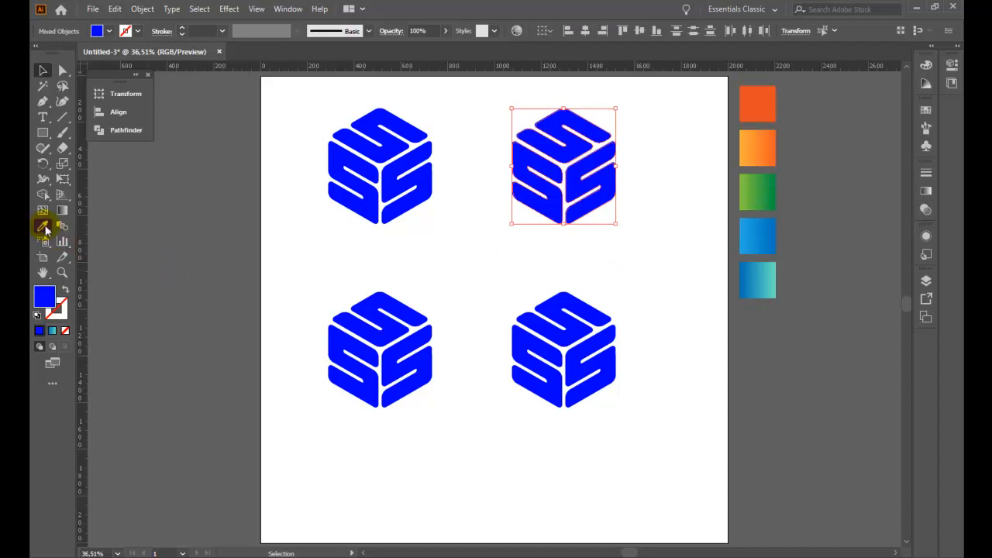
{"action": "left_click", "coordinate": [758, 102]}
{"action": "key", "text": "v"}
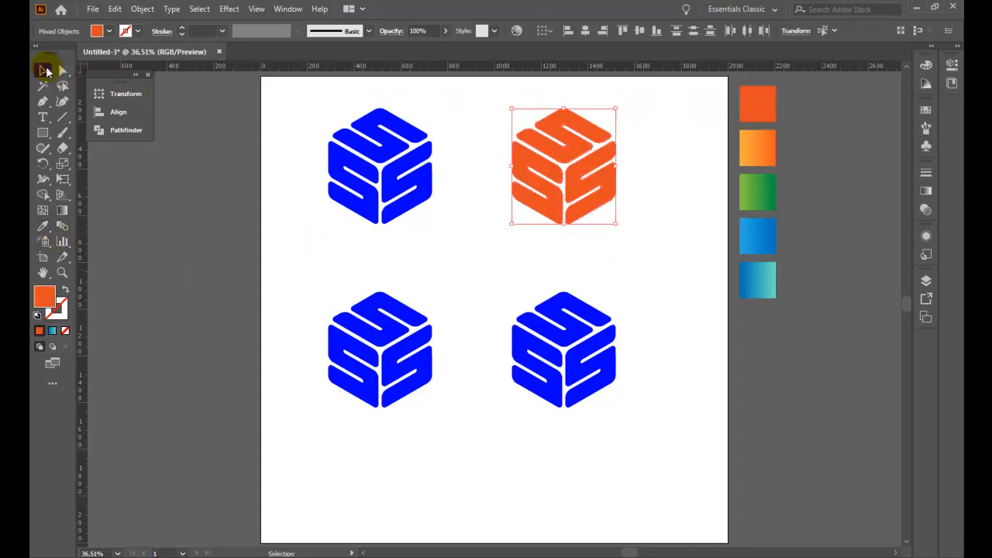
{"action": "left_click", "coordinate": [463, 253]}
Fill the top face of the lower-left cube with the green gradient sampled from the swatch squares
{"action": "left_click_drag", "start_coordinate": [307, 247], "coordinate": [385, 312]}
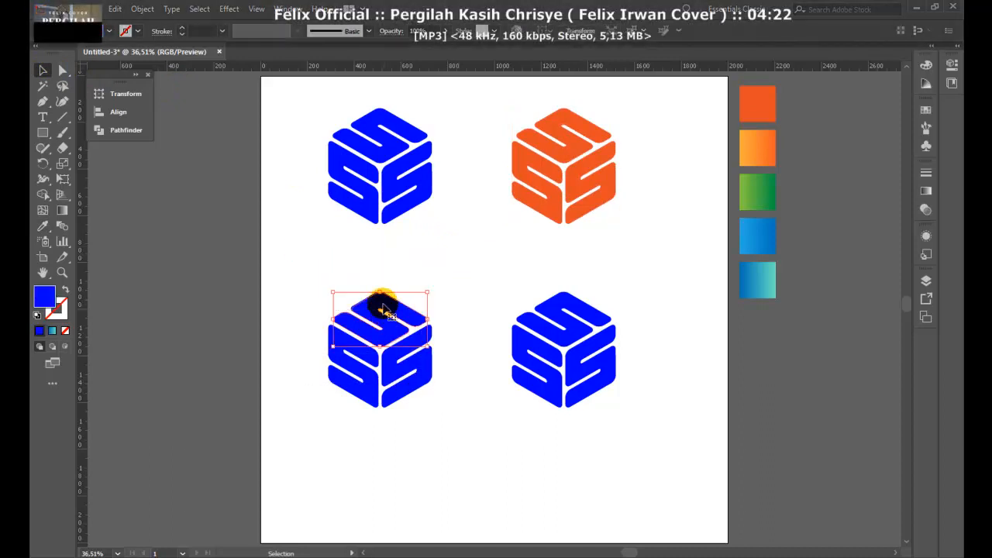
{"action": "left_click", "coordinate": [43, 229]}
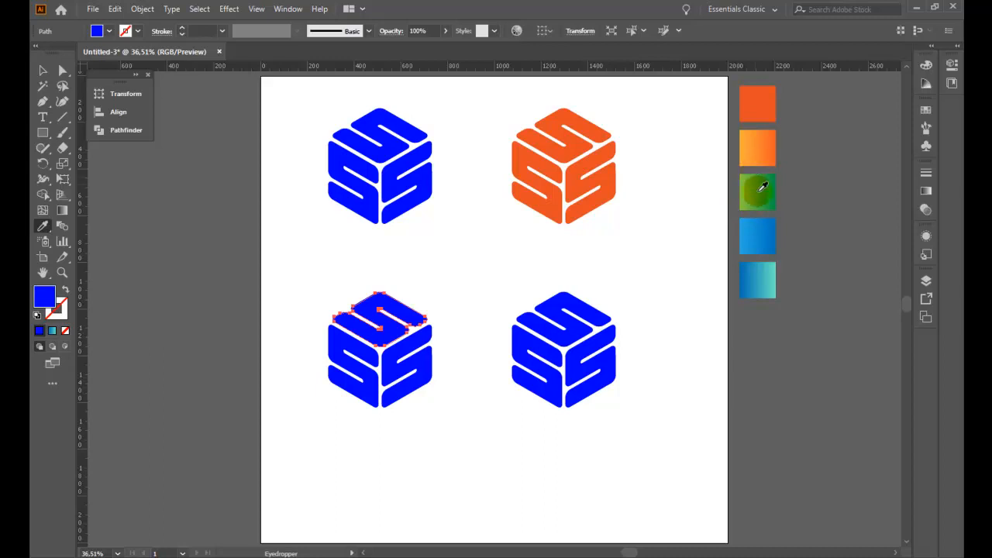
{"action": "left_click", "coordinate": [762, 190]}
{"action": "left_click", "coordinate": [41, 69]}
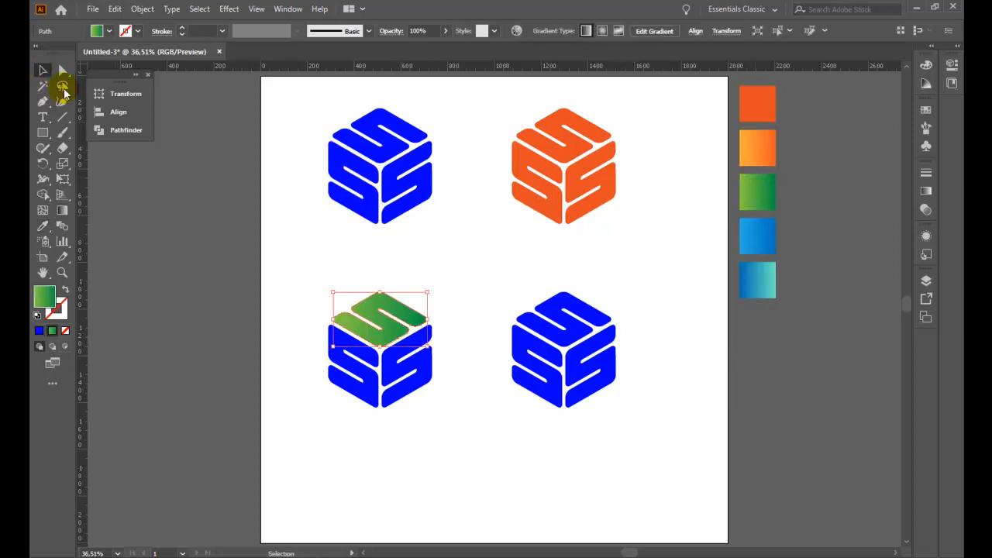
Fill the grouped left and right faces of the lower-left cube with the sampled orange gradient
{"action": "left_click", "coordinate": [343, 370]}
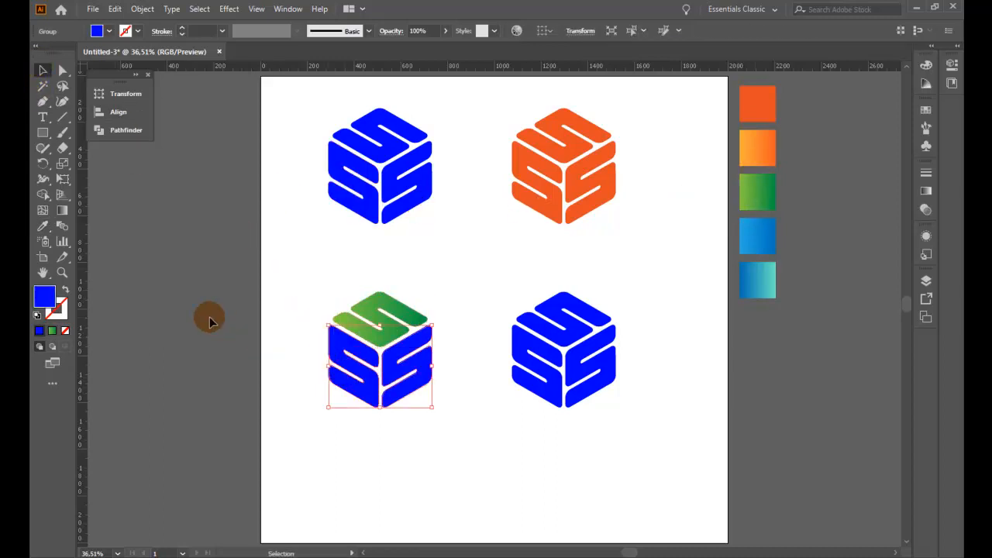
{"action": "left_click", "coordinate": [42, 225]}
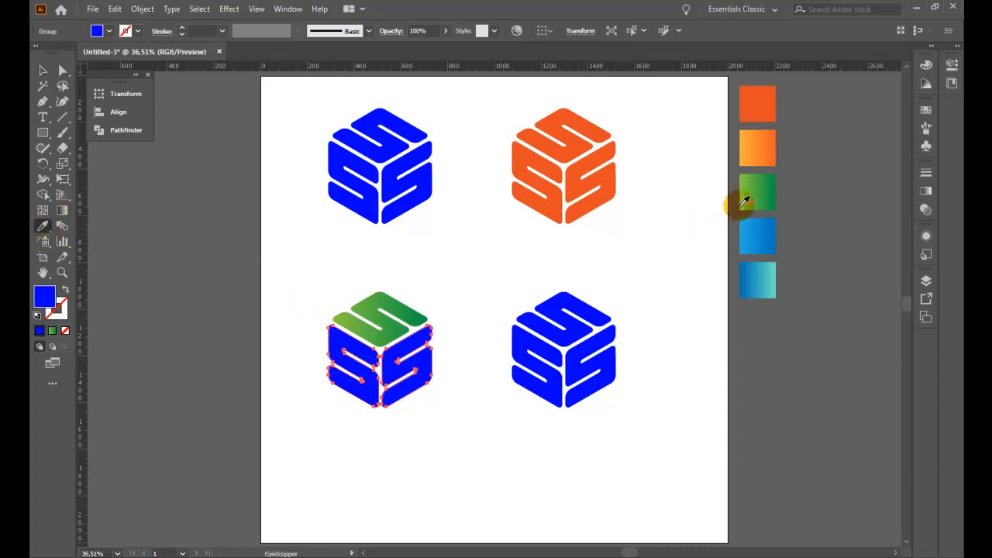
{"action": "left_click", "coordinate": [774, 146]}
{"action": "left_click", "coordinate": [42, 70]}
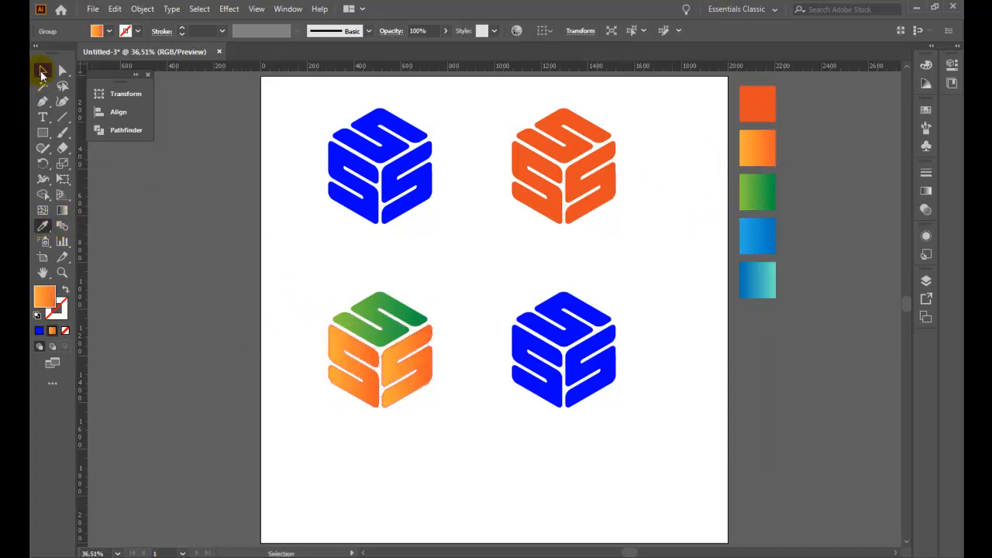
Ungroup the lower faces of the lower-left cube and fill its right face with the sampled blue gradient
{"action": "right_click", "coordinate": [364, 355]}
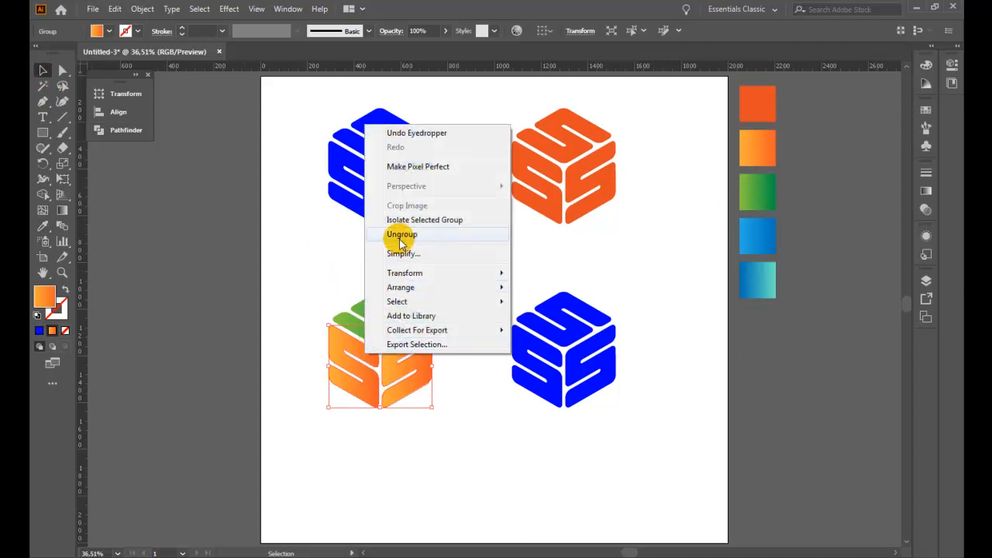
{"action": "left_click", "coordinate": [358, 268]}
{"action": "left_click", "coordinate": [403, 357]}
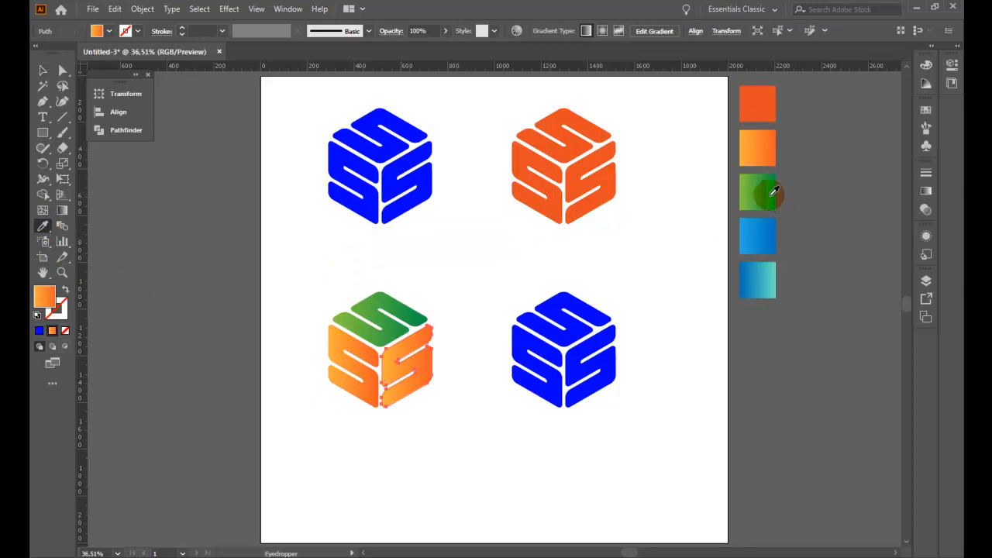
{"action": "left_click", "coordinate": [768, 231]}
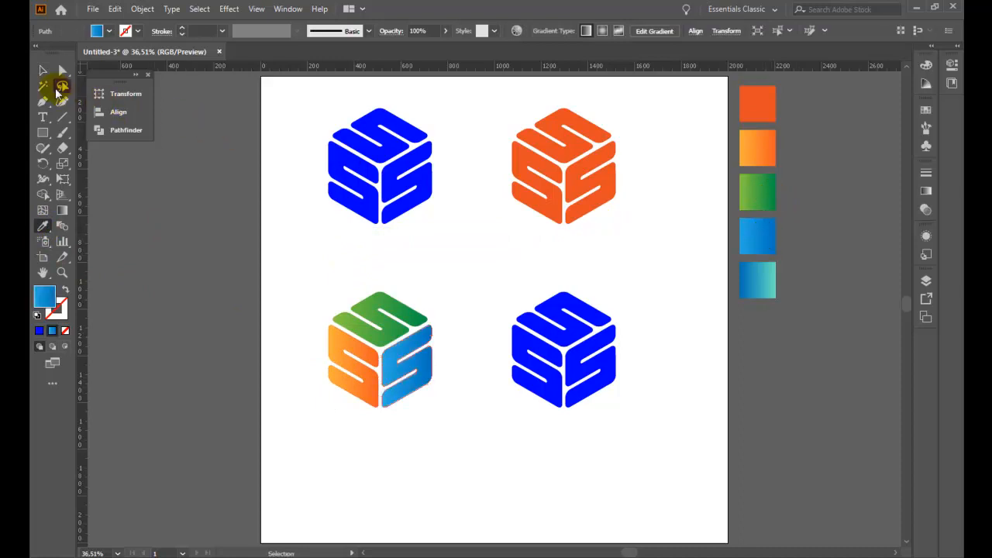
{"action": "left_click", "coordinate": [335, 282]}
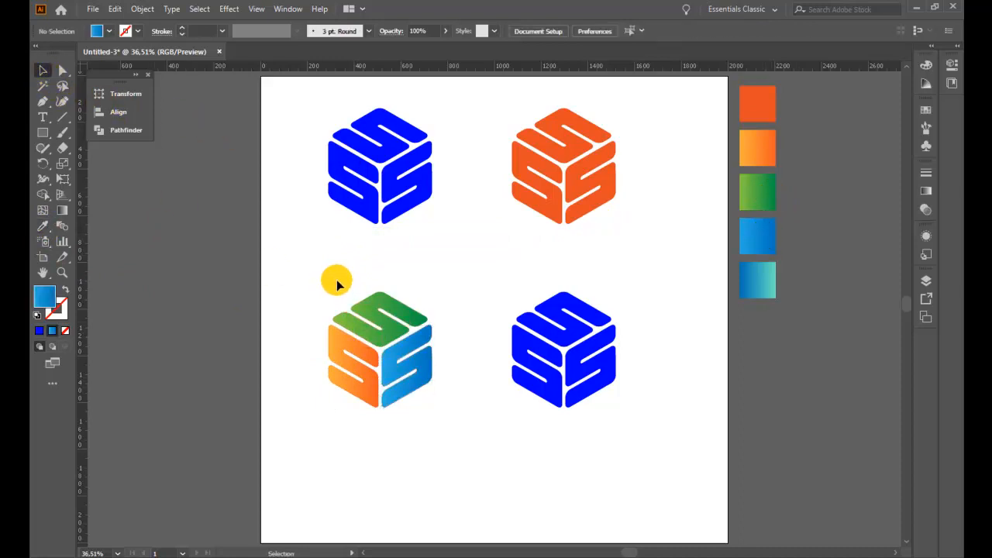
Angle the orange gradient diagonally across the left face, from its upper-left corner to its lower-right corner
{"action": "left_click", "coordinate": [338, 395]}
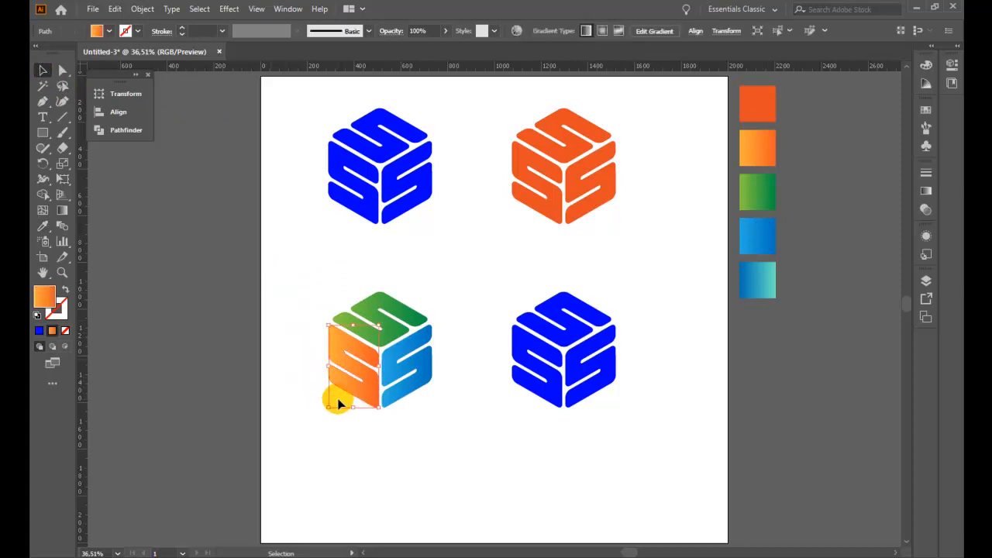
{"action": "left_click", "coordinate": [62, 210]}
{"action": "left_click_drag", "start_coordinate": [316, 388], "coordinate": [370, 413]}
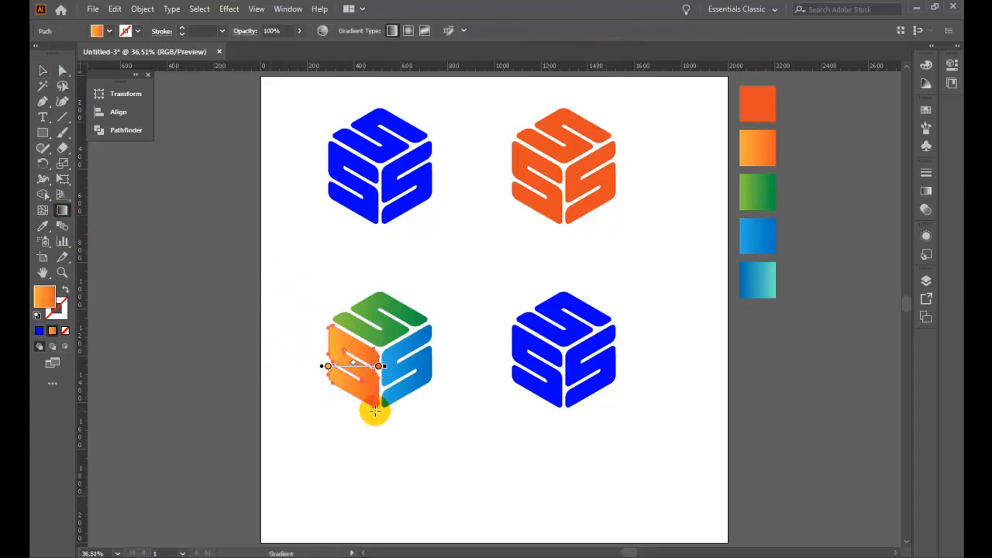
{"action": "left_click_drag", "start_coordinate": [317, 319], "coordinate": [382, 410]}
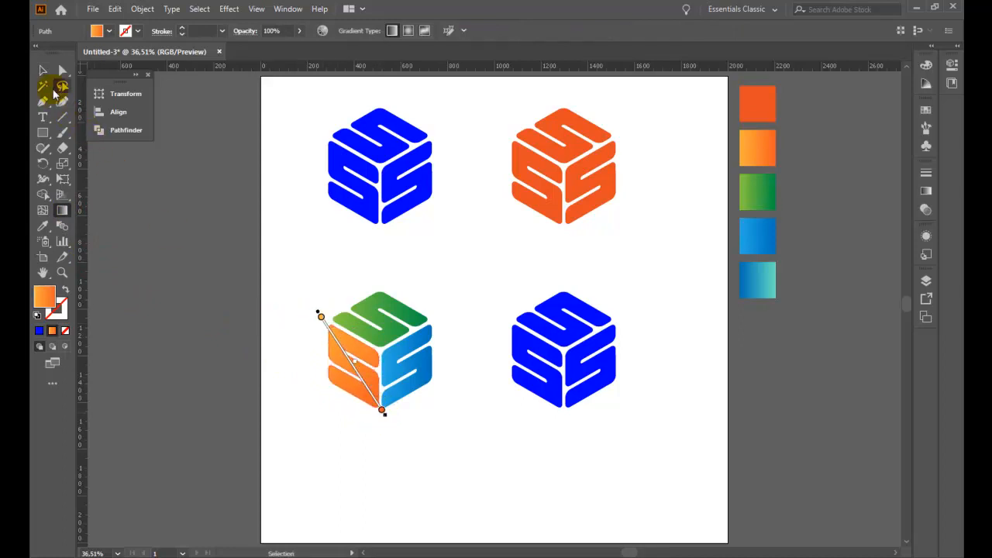
{"action": "left_click", "coordinate": [43, 71]}
Angle the blue gradient diagonally across the right face, from its upper left to its lower right
{"action": "left_click", "coordinate": [397, 372]}
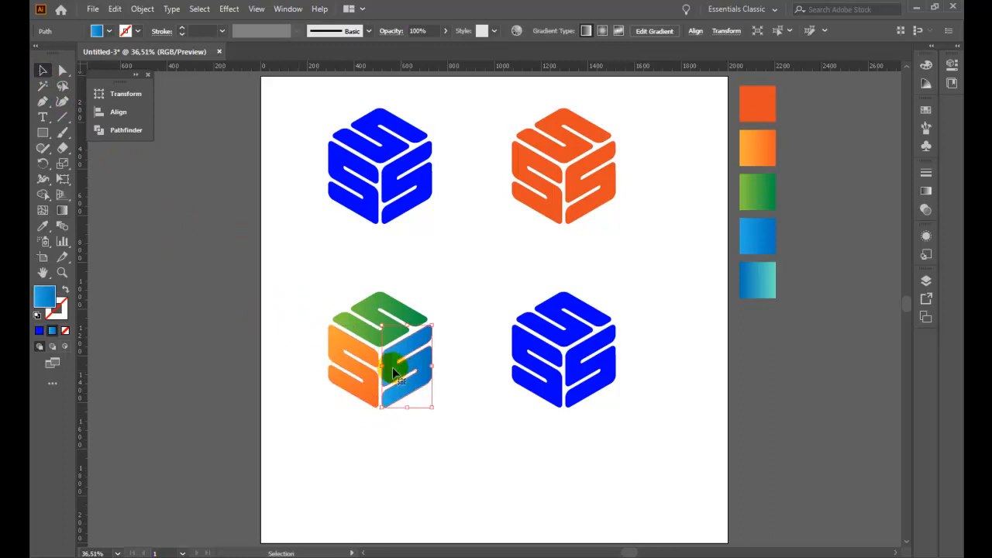
{"action": "left_click", "coordinate": [62, 208]}
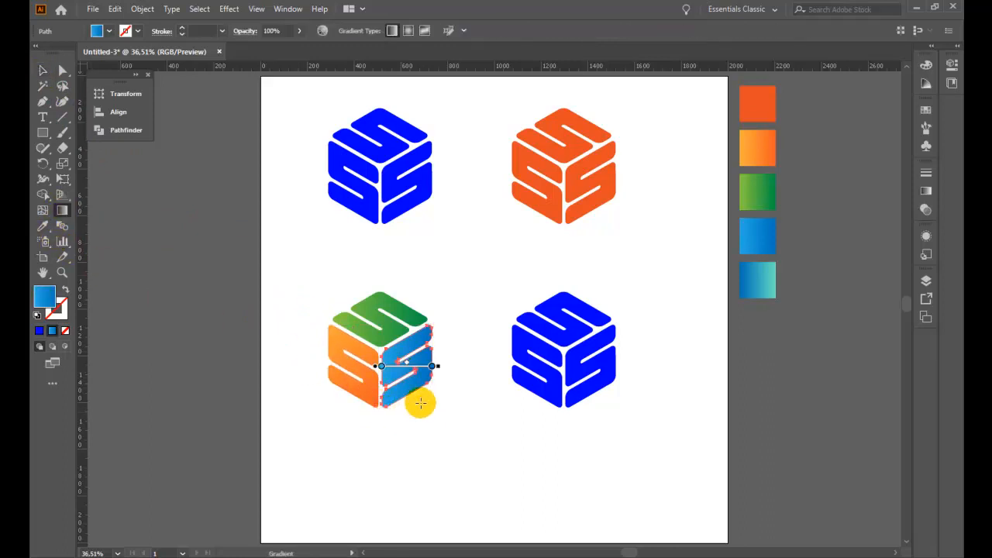
{"action": "mouse_move", "coordinate": [372, 341]}
{"action": "left_mouse_down"}
{"action": "mouse_move", "coordinate": [445, 392]}
{"action": "mouse_move", "coordinate": [431, 383]}
{"action": "left_mouse_up"}
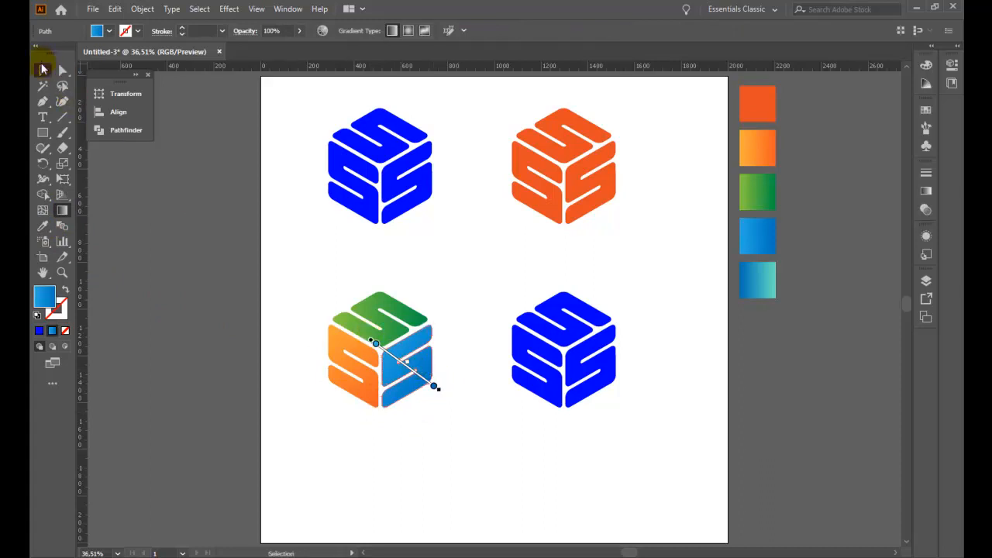
{"action": "left_click", "coordinate": [42, 68]}
{"action": "left_click", "coordinate": [306, 242]}
{"action": "left_click", "coordinate": [367, 305]}
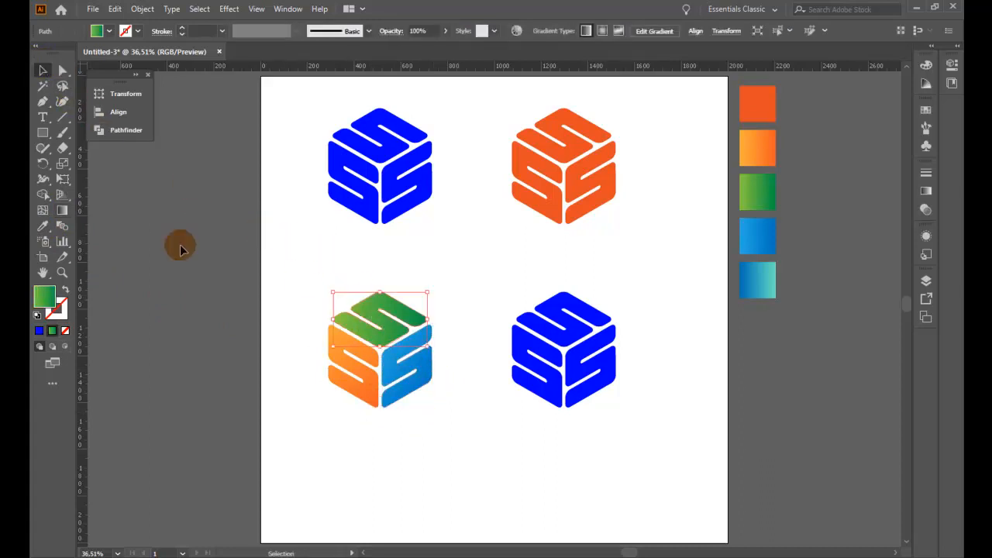
{"action": "left_click", "coordinate": [62, 217]}
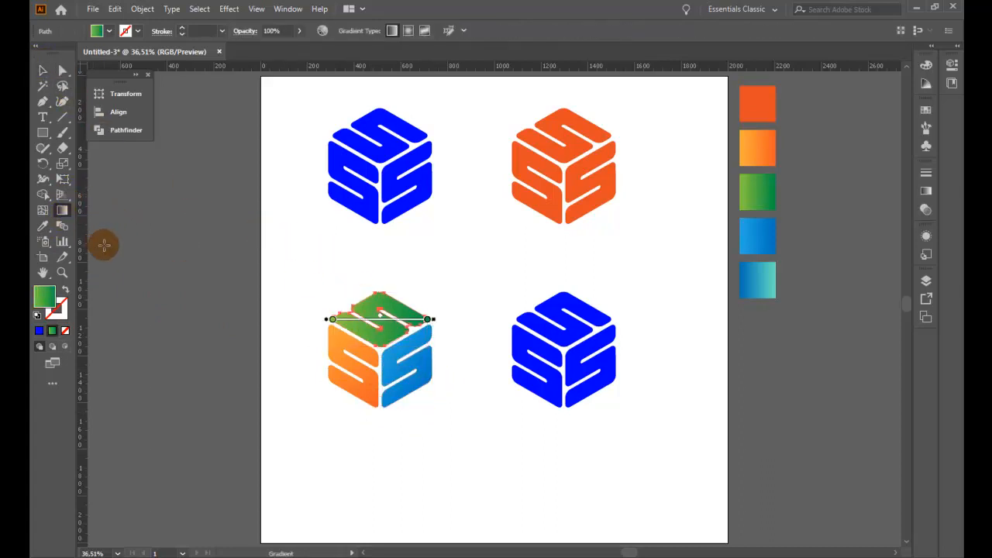
{"action": "left_click", "coordinate": [43, 68]}
Fill all faces of the lower-right cube with the blue-to-teal gradient sampled from the bottom swatch square
{"action": "left_click_drag", "start_coordinate": [468, 264], "coordinate": [653, 438]}
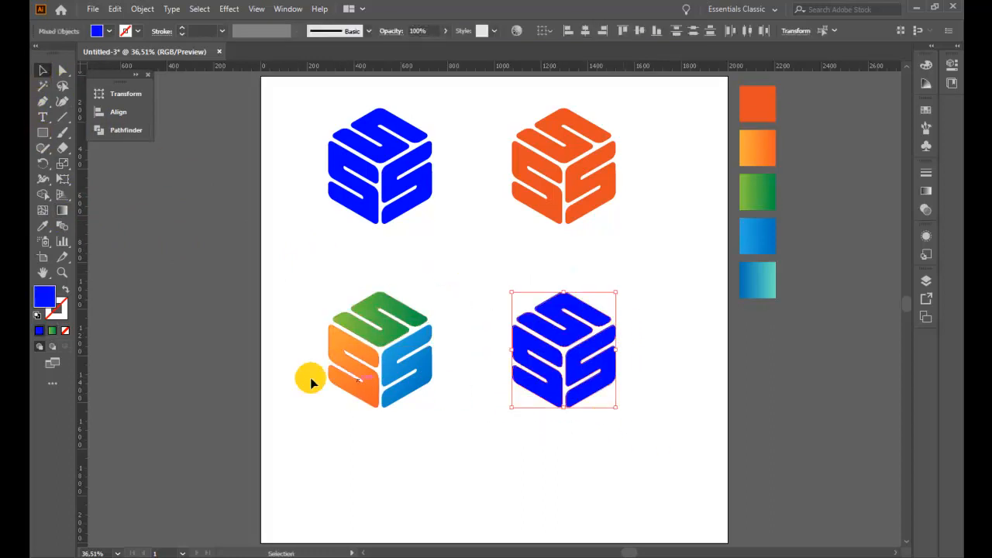
{"action": "left_click", "coordinate": [44, 228]}
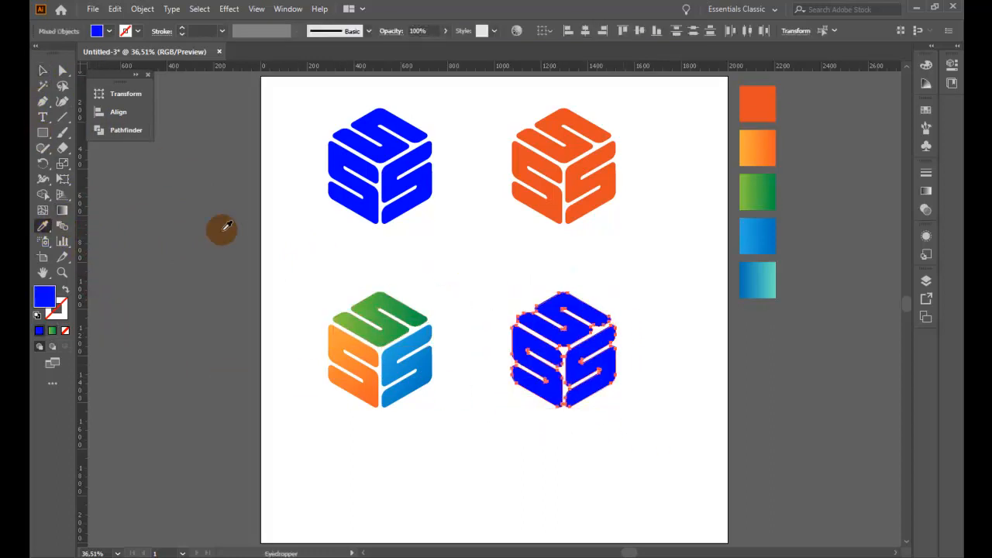
{"action": "left_click", "coordinate": [763, 269]}
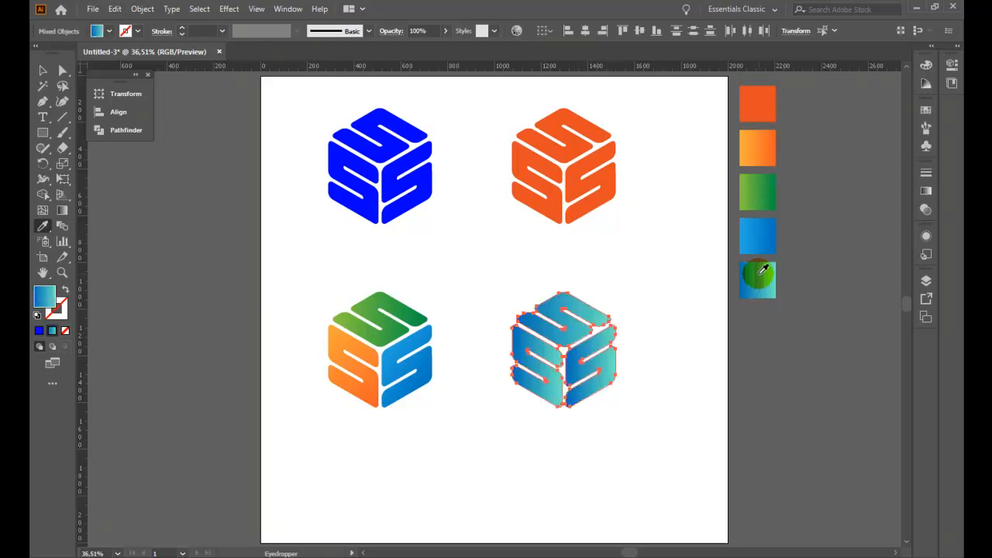
Redirect the lower-right cube's gradient vertically, running upward from the cube's bottom corner toward its top face
{"action": "left_click", "coordinate": [62, 211]}
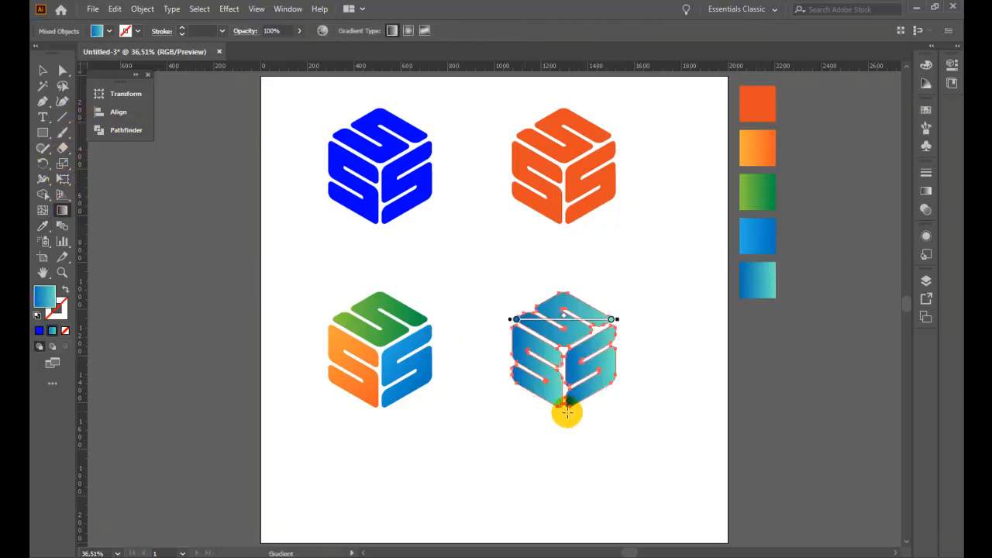
{"action": "left_click_drag", "start_coordinate": [567, 414], "coordinate": [567, 397]}
{"action": "left_click_drag", "start_coordinate": [567, 357], "coordinate": [564, 311]}
{"action": "left_click", "coordinate": [42, 71]}
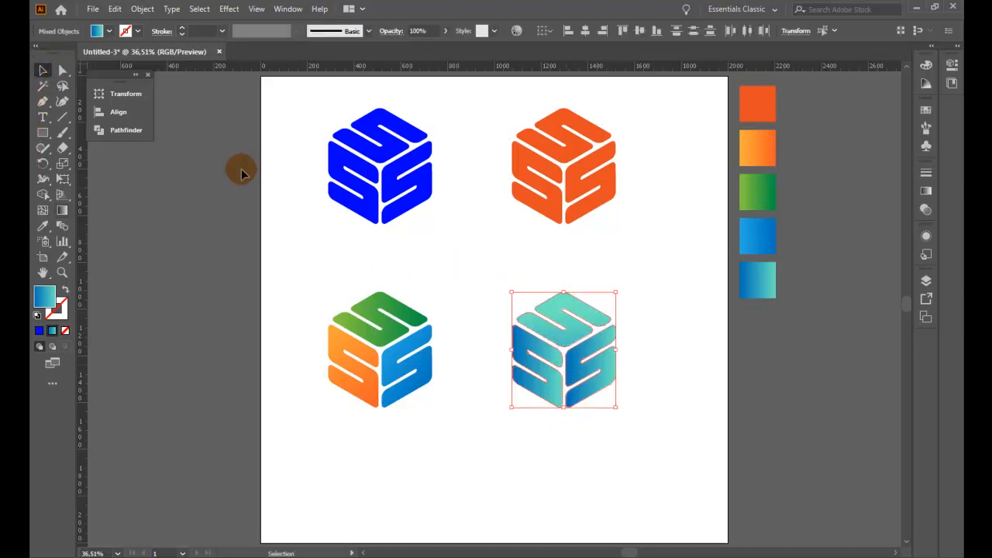
{"action": "left_click", "coordinate": [527, 291]}
Ungroup the left and right faces of the lower-right cube so its faces are separate paths
{"action": "left_click", "coordinate": [591, 361]}
{"action": "right_click", "coordinate": [591, 356]}
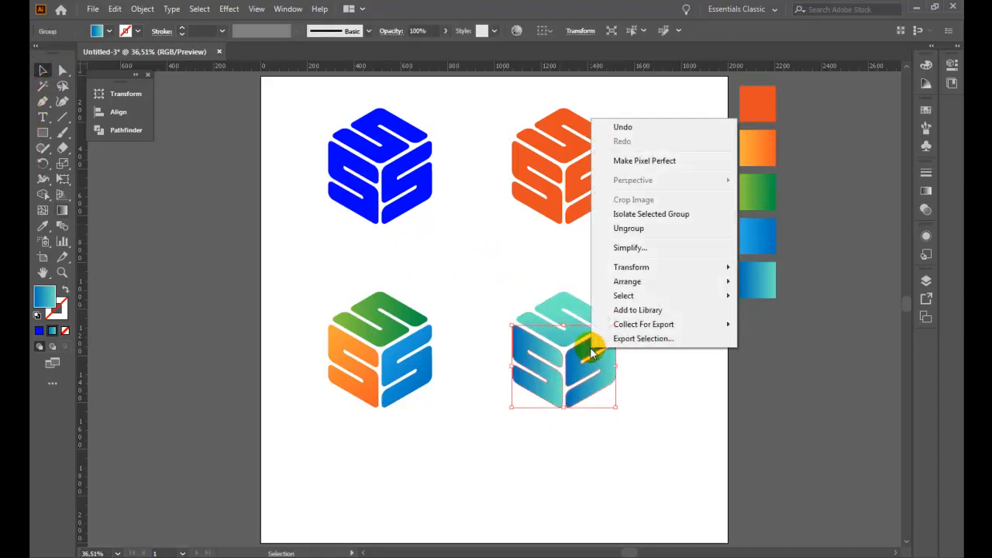
{"action": "left_click", "coordinate": [617, 229]}
{"action": "left_click", "coordinate": [621, 285]}
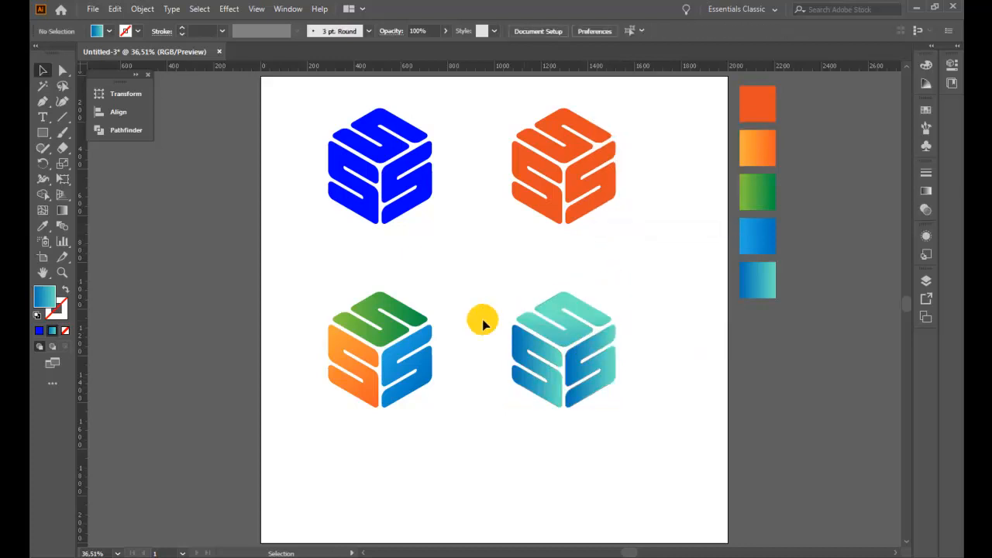
Apply one continuous blue-to-teal gradient across all faces of the lower-right cube, running vertically from below its bottom corner to above its top
{"action": "left_click_drag", "start_coordinate": [557, 353], "coordinate": [641, 429]}
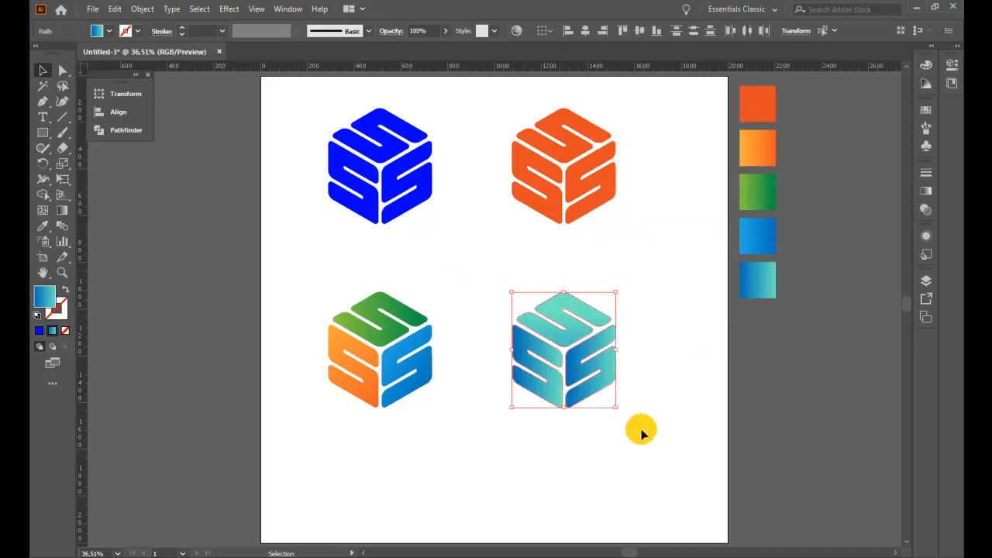
{"action": "left_click", "coordinate": [63, 209]}
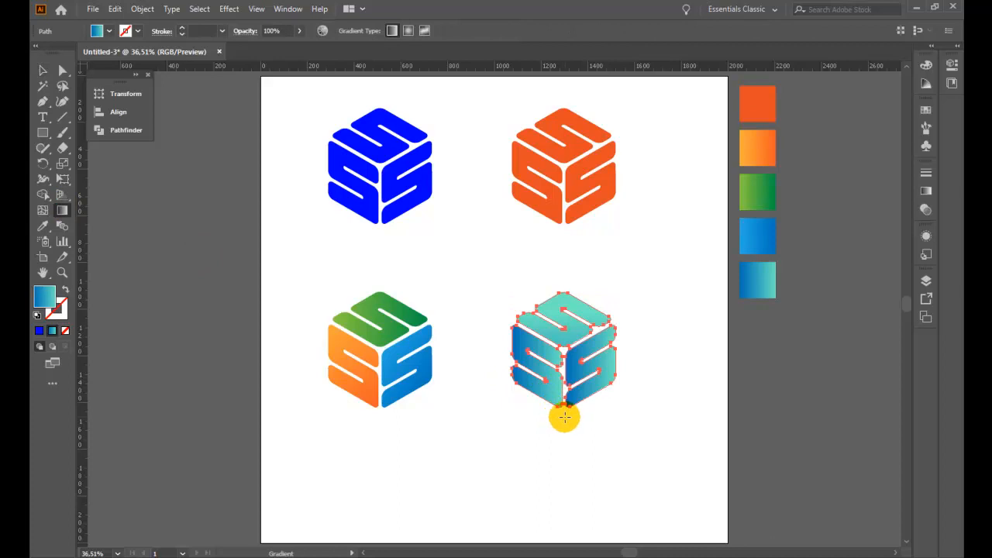
{"action": "left_click_drag", "start_coordinate": [564, 418], "coordinate": [563, 271]}
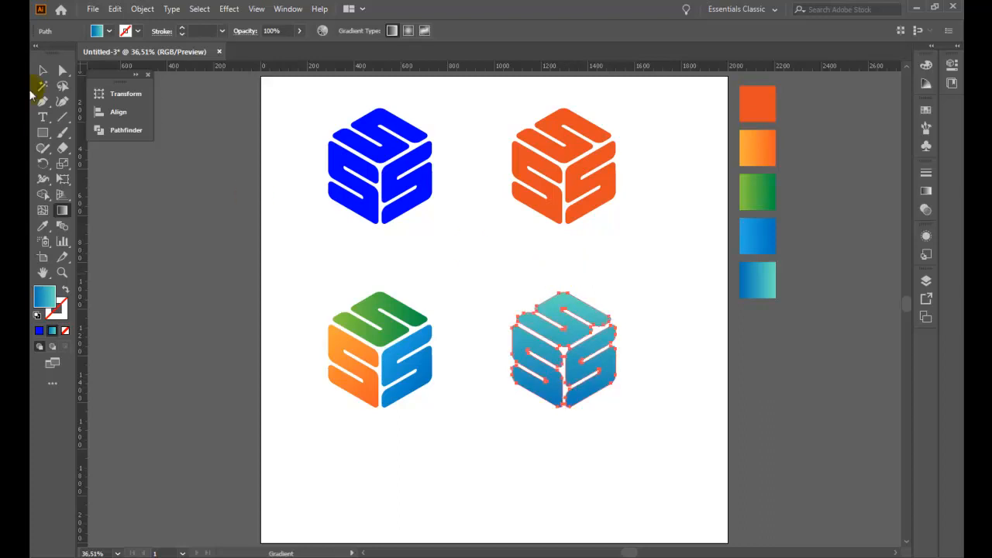
{"action": "left_click", "coordinate": [44, 71]}
{"action": "left_click", "coordinate": [469, 271]}
Group the faces of each of the four cubes so that every cube is a single object
{"action": "left_click_drag", "start_coordinate": [507, 253], "coordinate": [629, 427]}
{"action": "key", "text": "a"}
{"action": "key", "text": "v"}
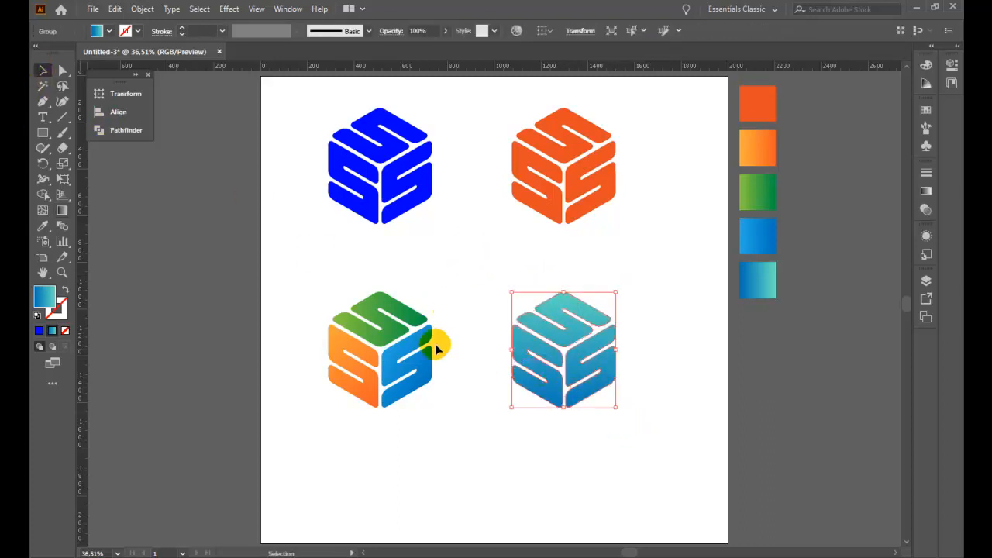
{"action": "left_click_drag", "start_coordinate": [308, 294], "coordinate": [460, 419]}
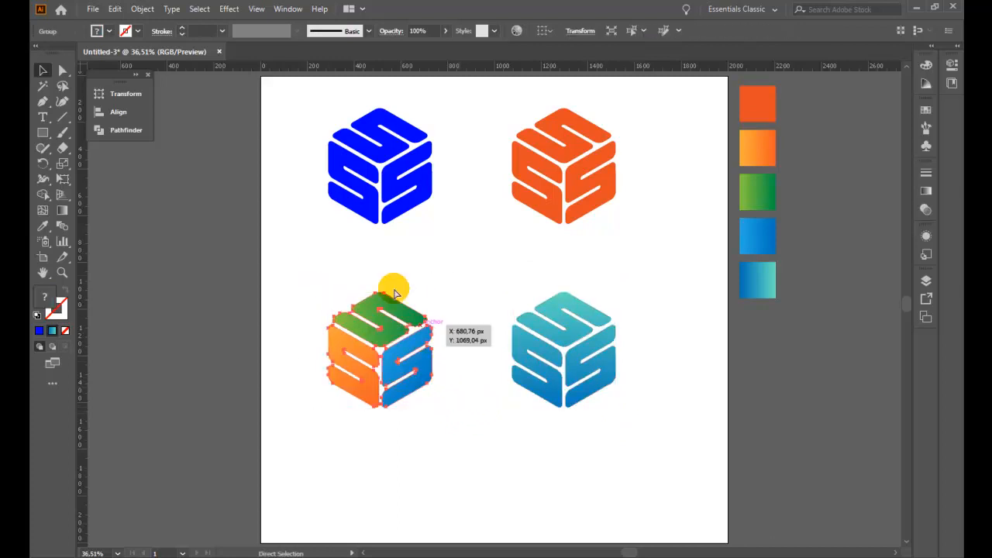
{"action": "left_click_drag", "start_coordinate": [294, 116], "coordinate": [478, 242]}
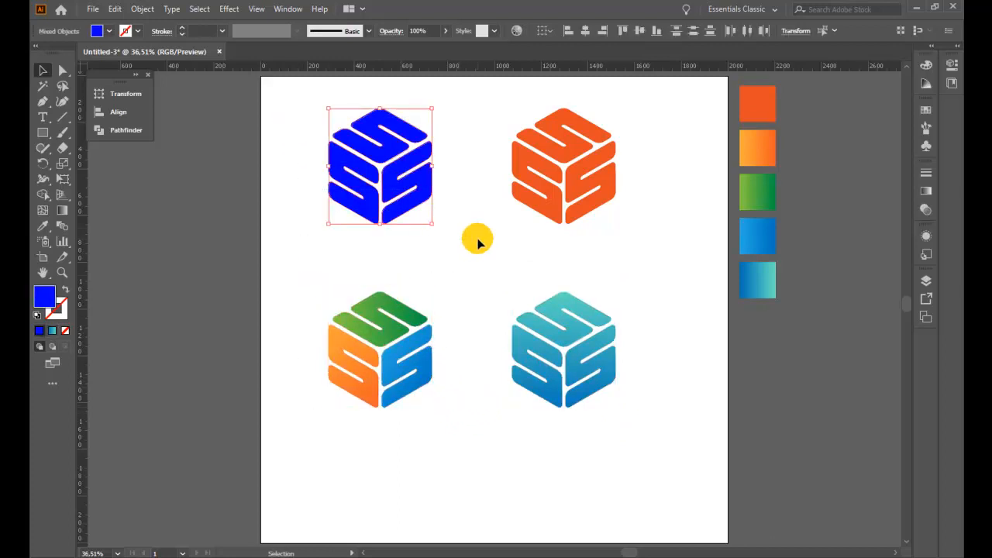
{"action": "key", "text": "a"}
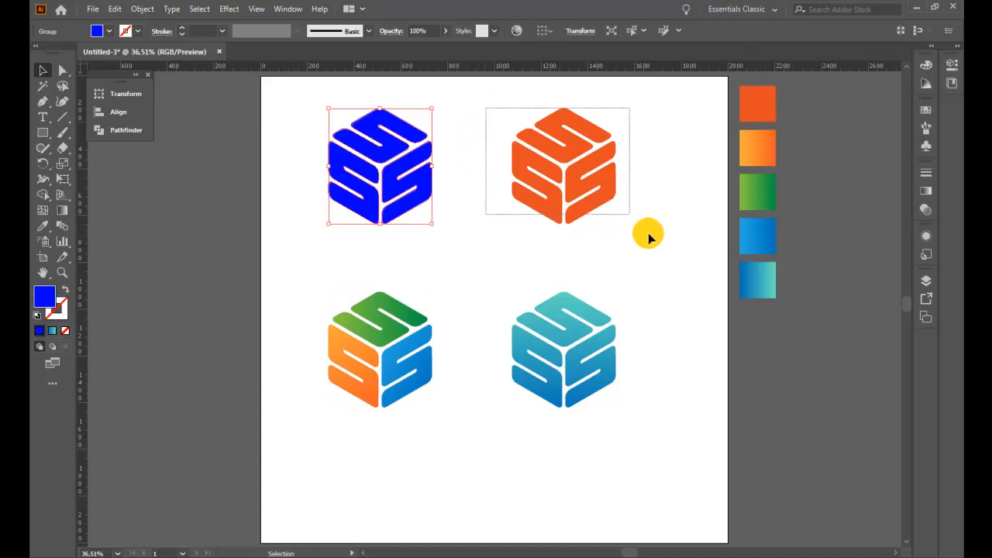
{"action": "right_click", "coordinate": [576, 168]}
{"action": "left_click", "coordinate": [615, 271]}
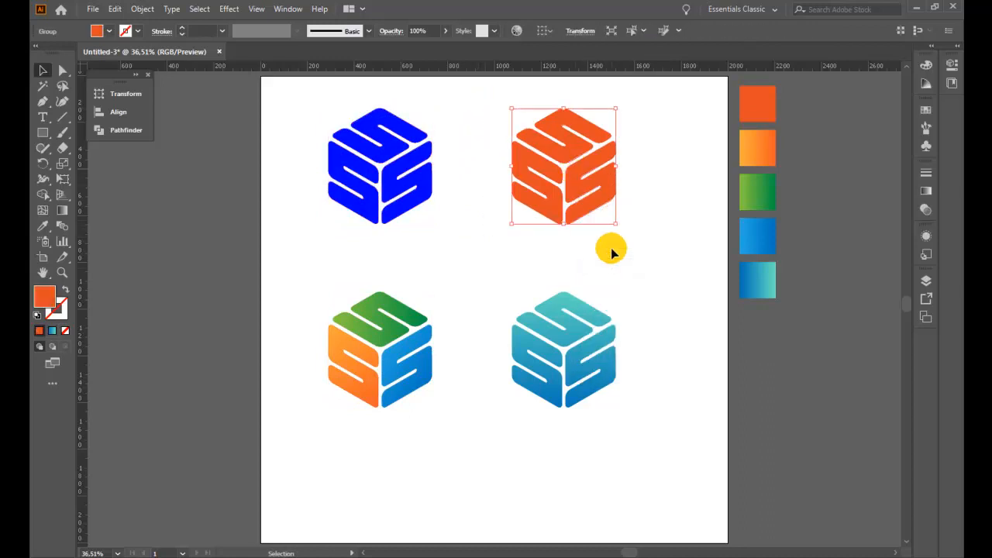
{"action": "left_click", "coordinate": [608, 256]}
Move the blue, orange and multicolored cubes off the artboard, stacked in a column beyond its left edge
{"action": "left_click", "coordinate": [372, 154]}
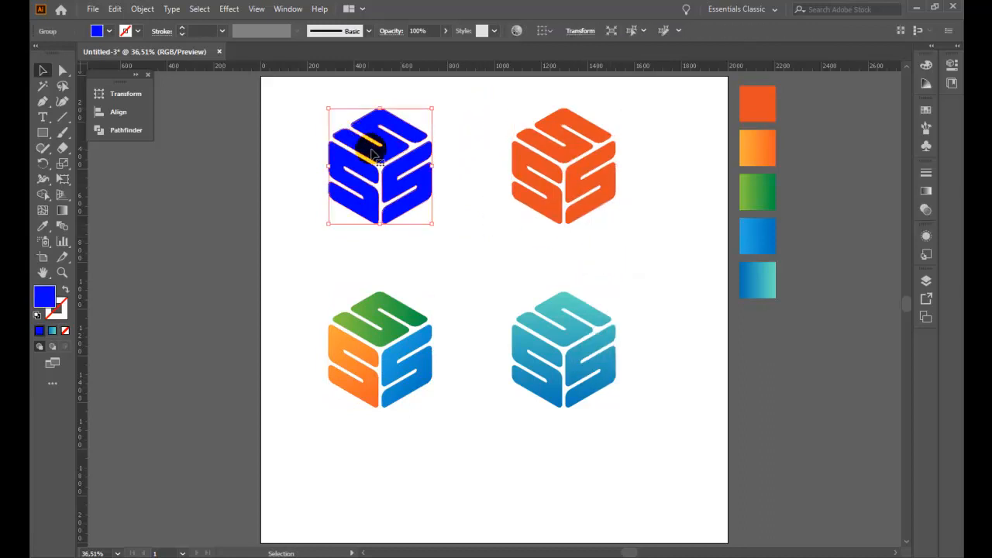
{"action": "left_click_drag", "start_coordinate": [384, 152], "coordinate": [194, 138]}
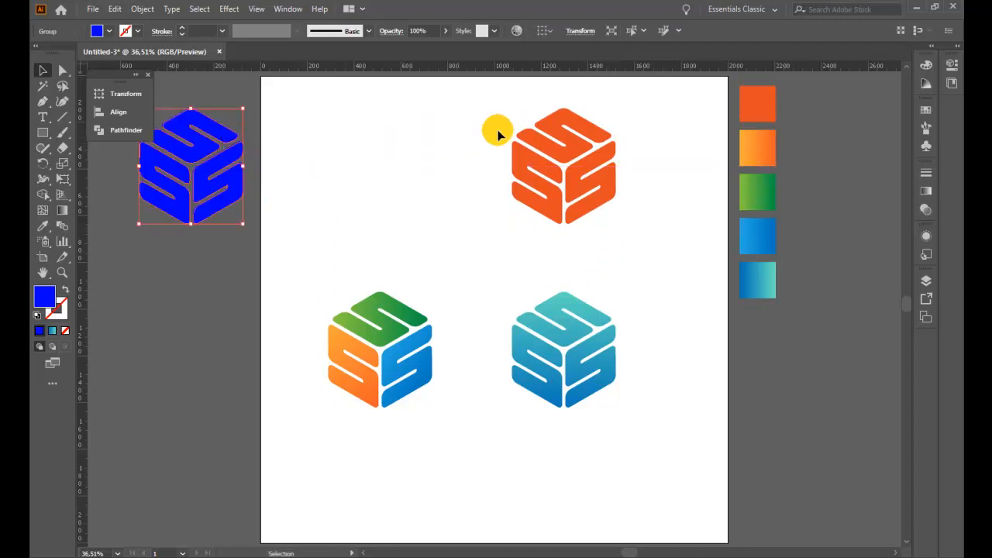
{"action": "left_click_drag", "start_coordinate": [574, 157], "coordinate": [184, 323]}
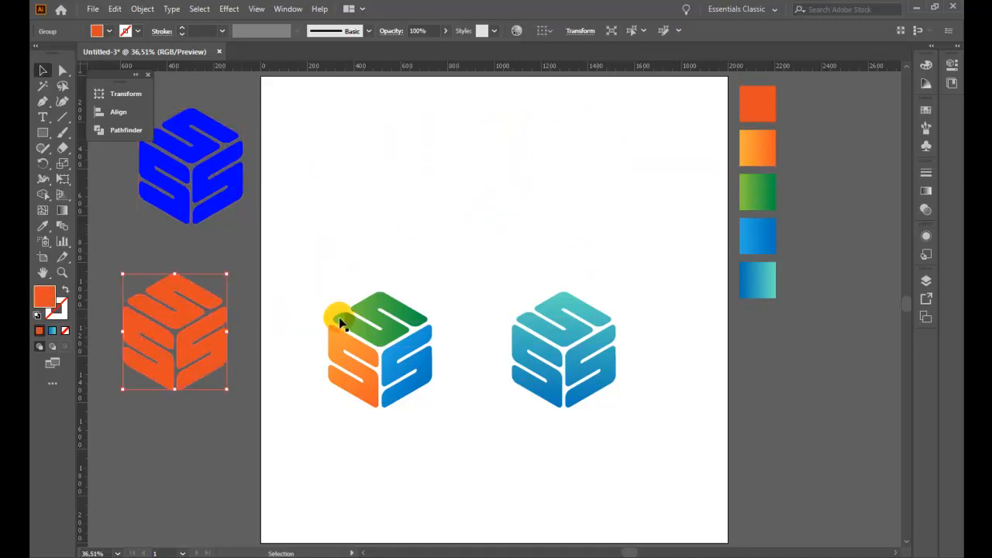
{"action": "left_click_drag", "start_coordinate": [390, 339], "coordinate": [183, 478]}
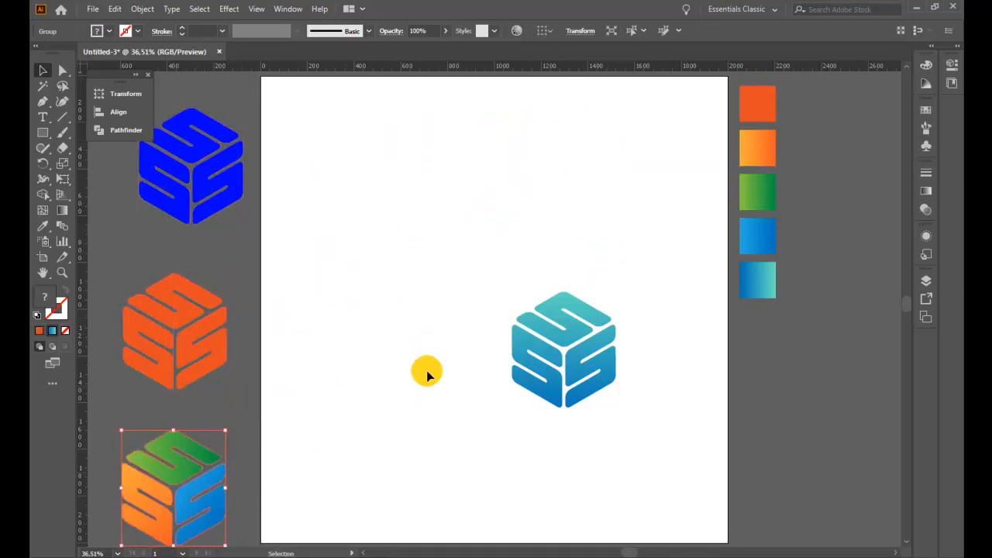
Center the blue-to-teal cube horizontally and vertically on the artboard, and enlarge it proportionally from its center by about one third
{"action": "left_click", "coordinate": [557, 336]}
{"action": "left_click", "coordinate": [545, 31]}
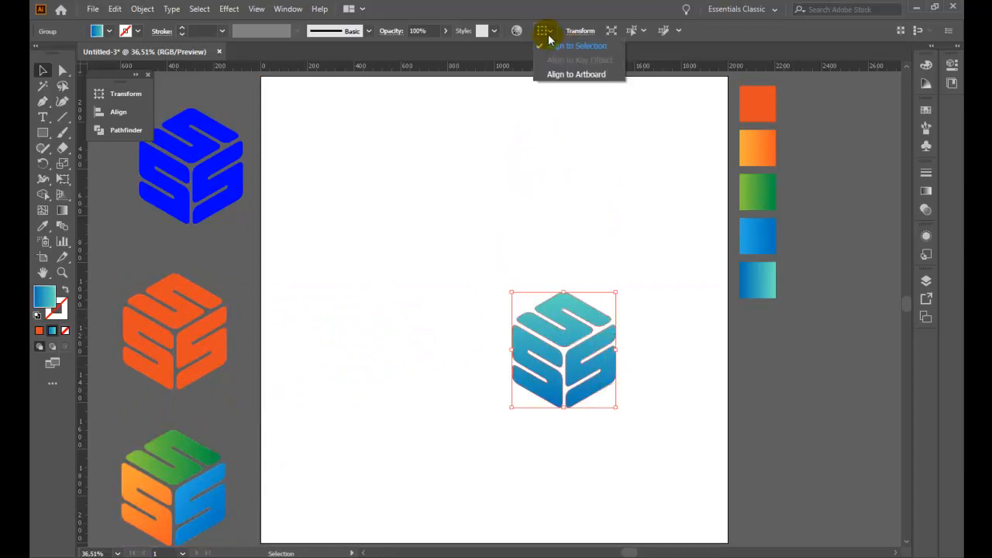
{"action": "left_click", "coordinate": [567, 76]}
{"action": "left_click", "coordinate": [585, 31]}
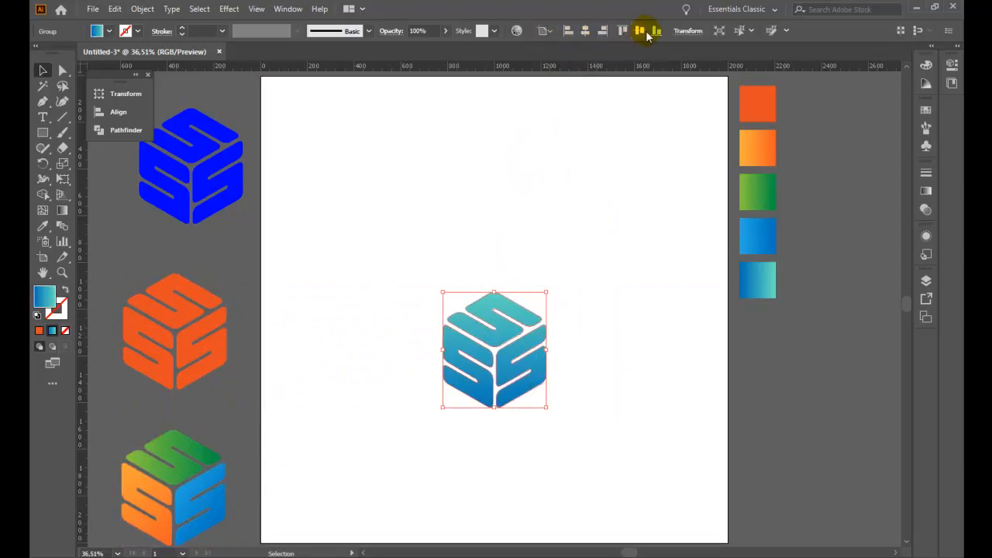
{"action": "left_click", "coordinate": [639, 31]}
{"action": "left_click_drag", "start_coordinate": [547, 369], "coordinate": [566, 385]}
{"action": "left_click", "coordinate": [595, 313]}
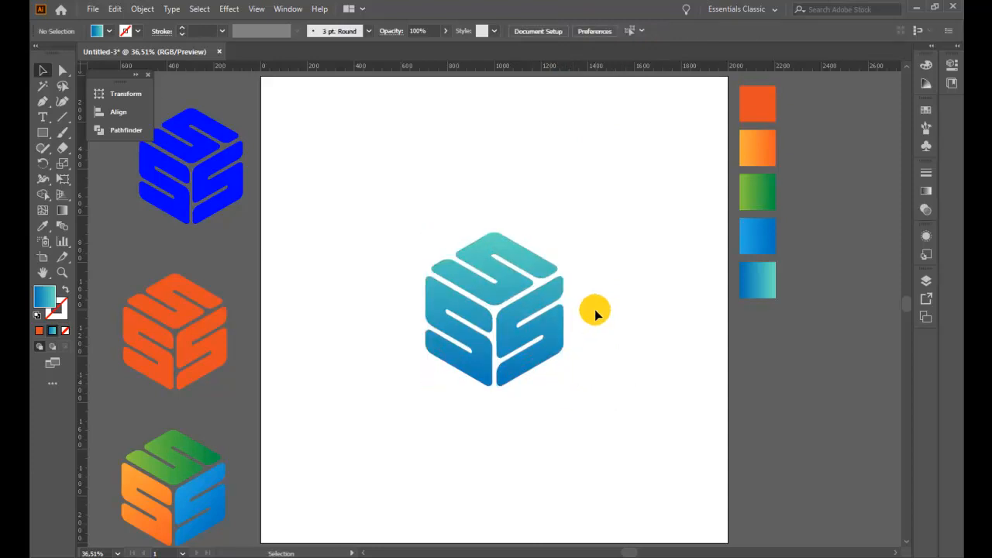